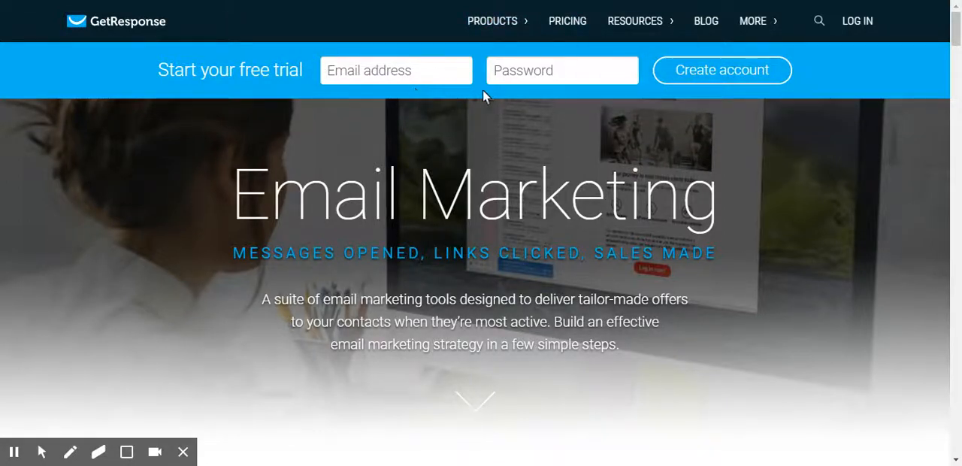
# Step: Log in to the GetResponse account with the saved credentials
pyautogui.moveTo(506, 23)
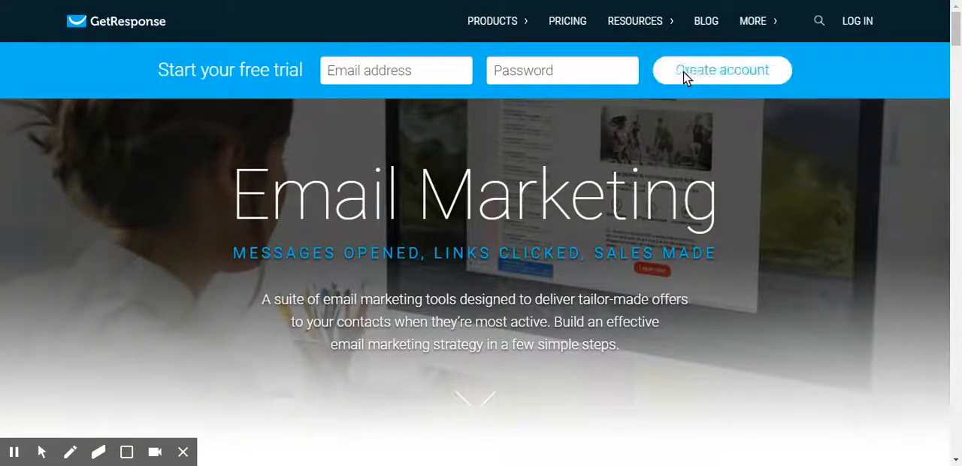
pyautogui.click(860, 21)
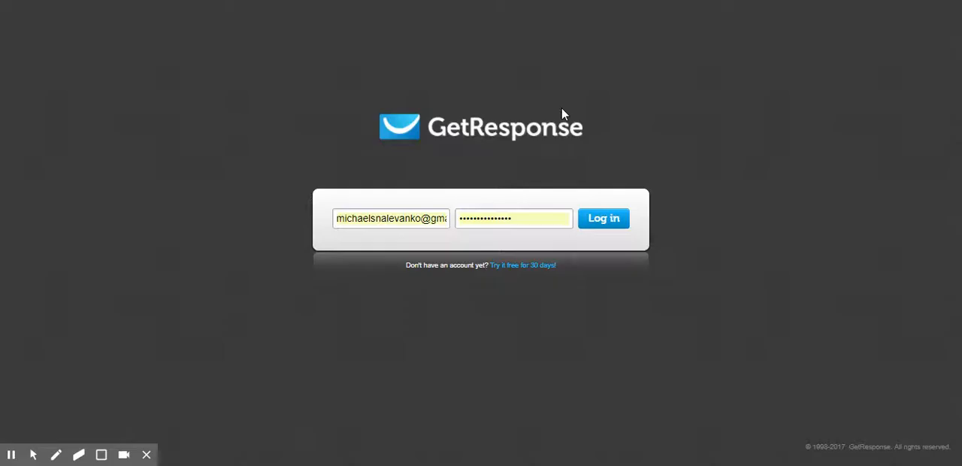
pyautogui.moveTo(586, 123); pyautogui.dragTo(374, 299)
pyautogui.moveTo(638, 92); pyautogui.dragTo(355, 158)
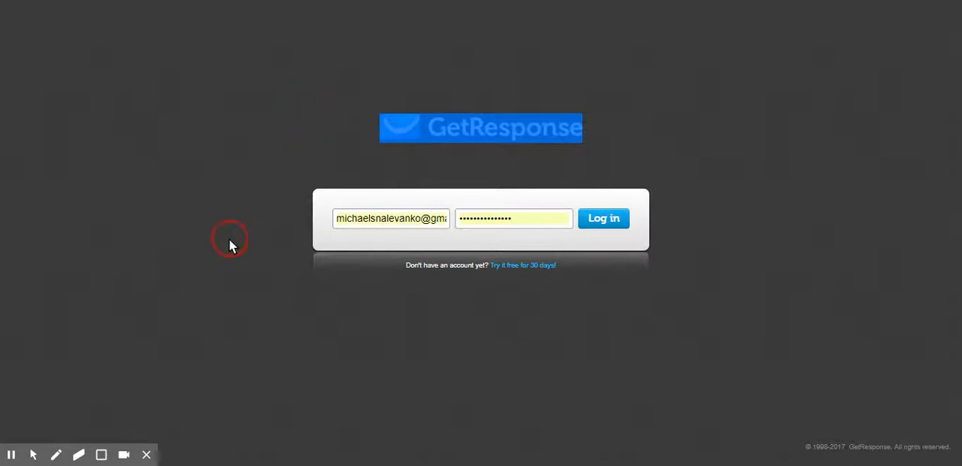
pyautogui.click(610, 228)
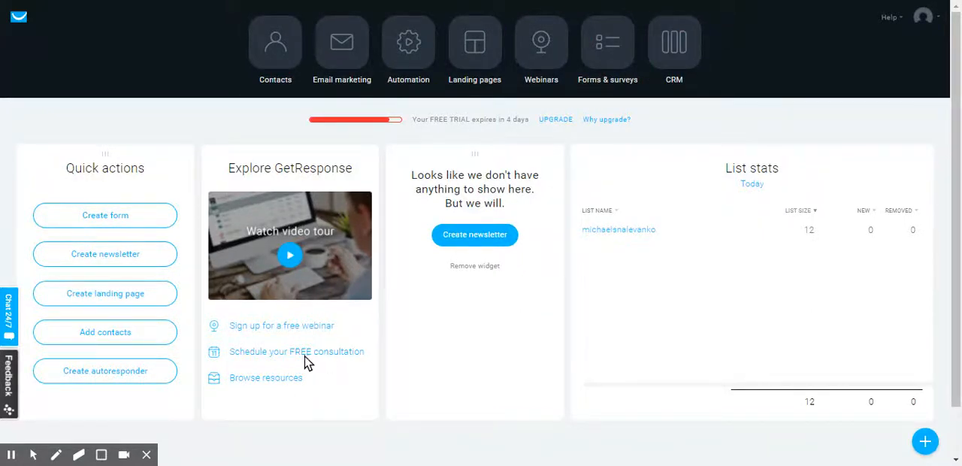
# Step: View the account's contact lists and return to the dashboard
pyautogui.click(282, 64)
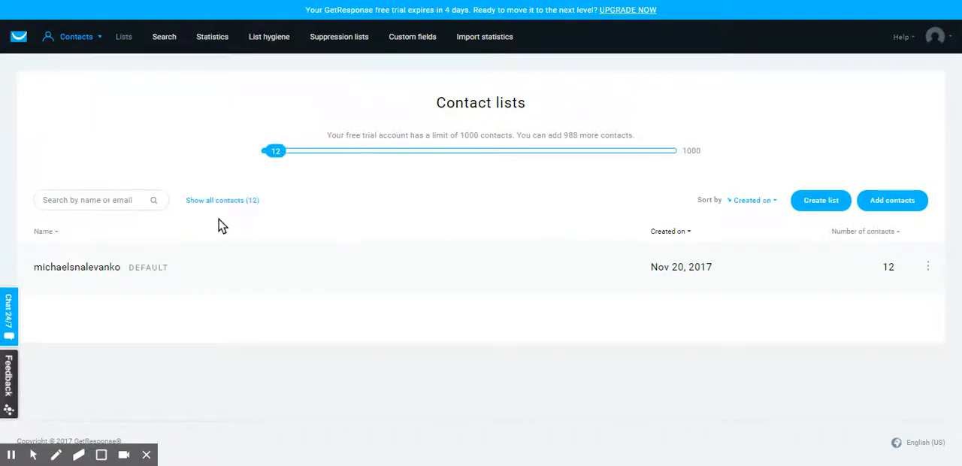
pyautogui.click(12, 38)
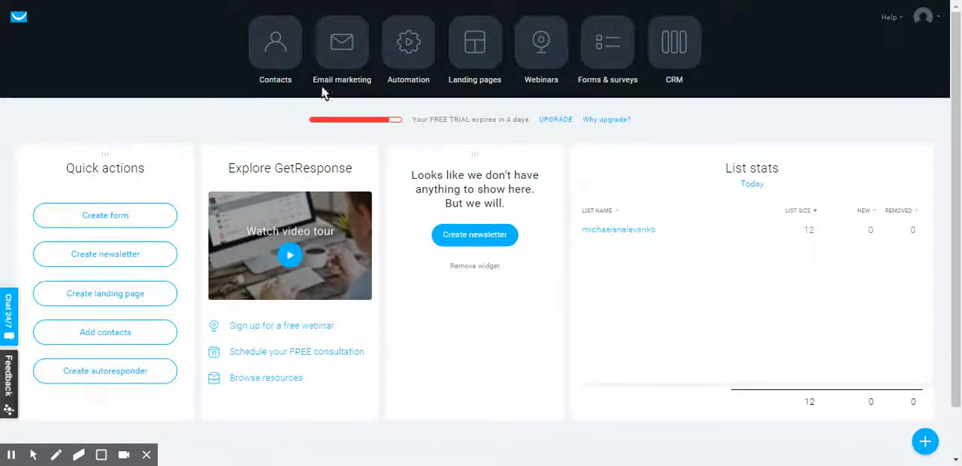
# Step: Start a new email marketing newsletter using the Drag-and-Drop Email Editor
pyautogui.click(344, 65)
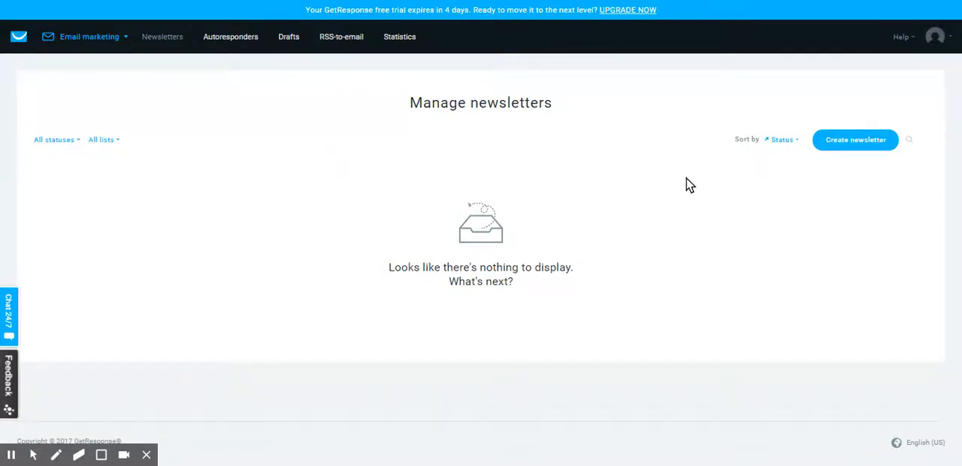
pyautogui.click(863, 151)
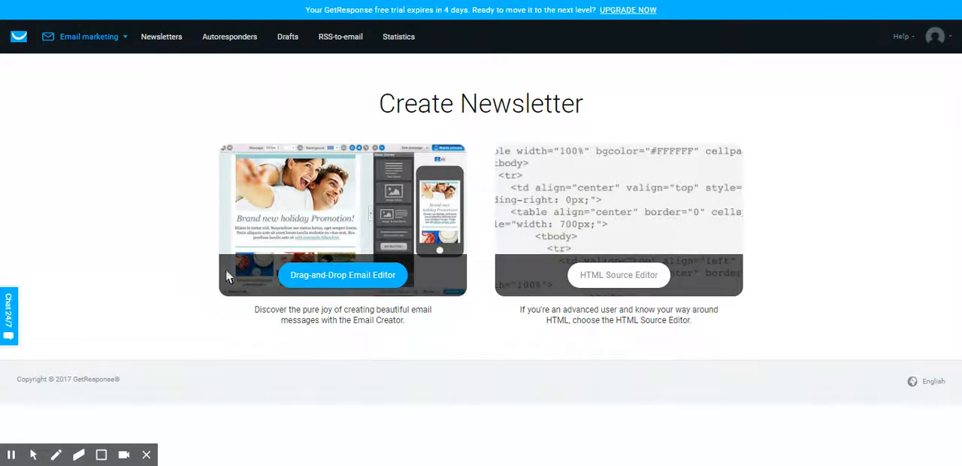
pyautogui.click(353, 276)
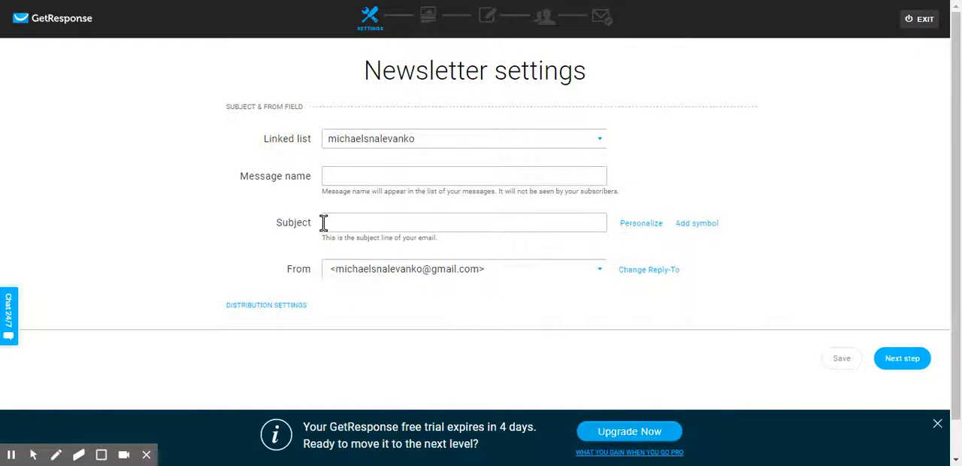
# Step: Set the newsletter's subject line to "test" and proceed to template selection
pyautogui.click(413, 222)
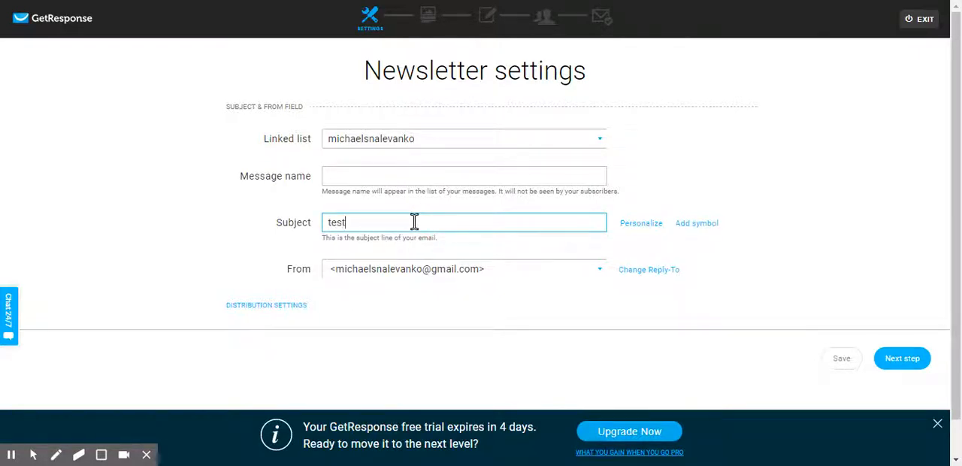
pyautogui.click(496, 296)
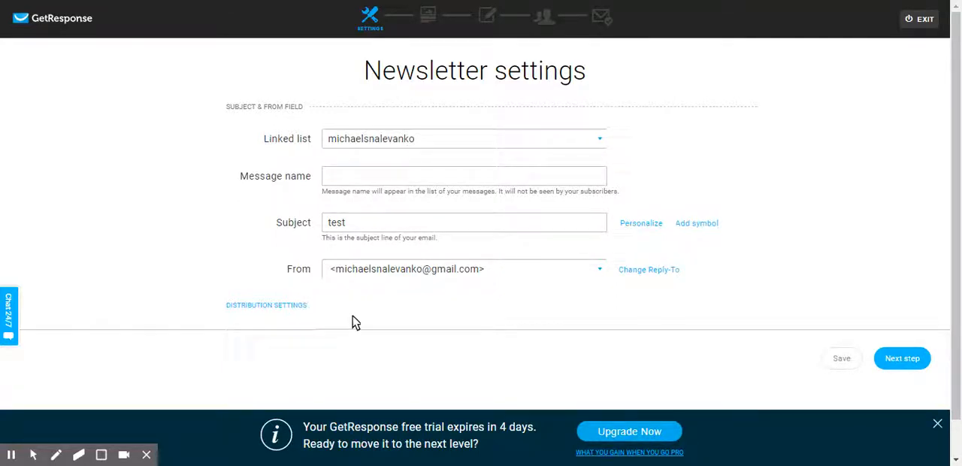
pyautogui.click(903, 353)
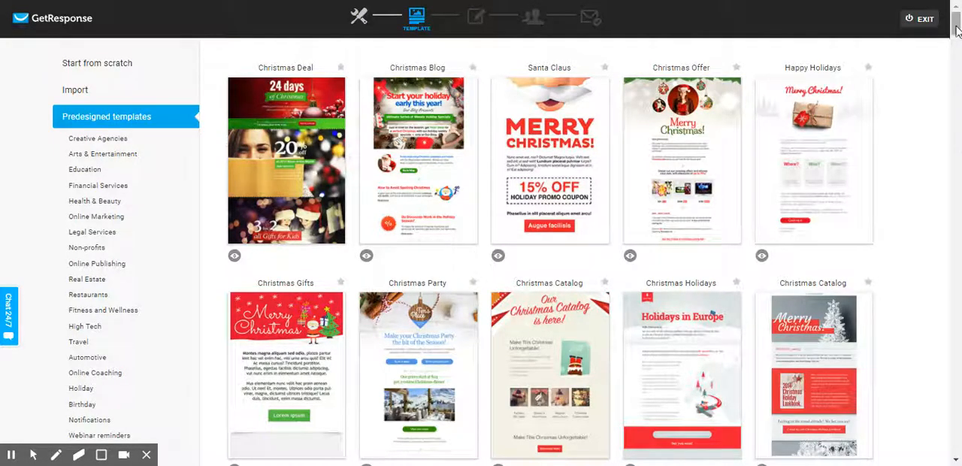
# Step: Browse the predesigned templates and use the one headed "Experts in Customer Acquisition and Demand Generation"
pyautogui.scroll(-20, 957, 29)
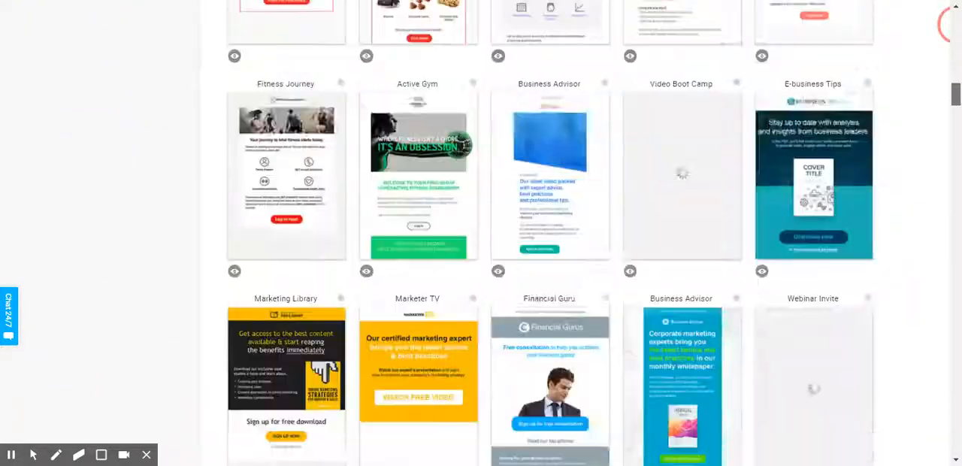
pyautogui.scroll(-15, 954, 24)
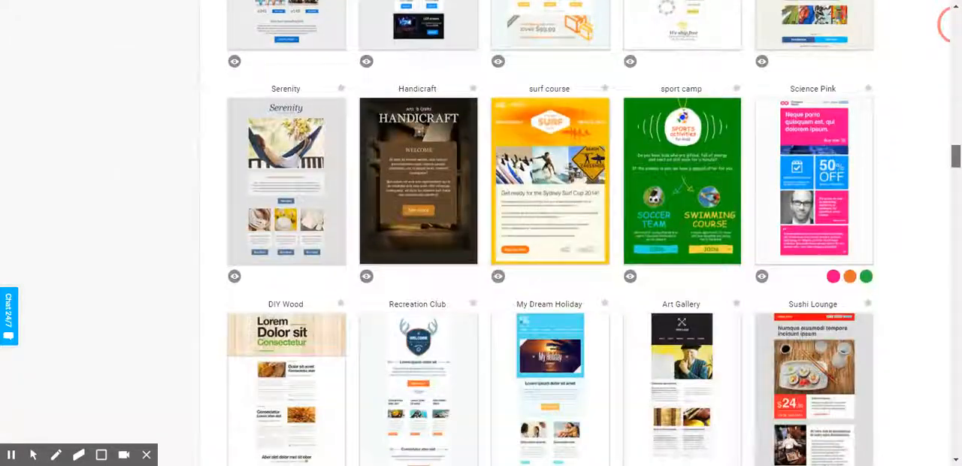
pyautogui.scroll(15, 946, 24)
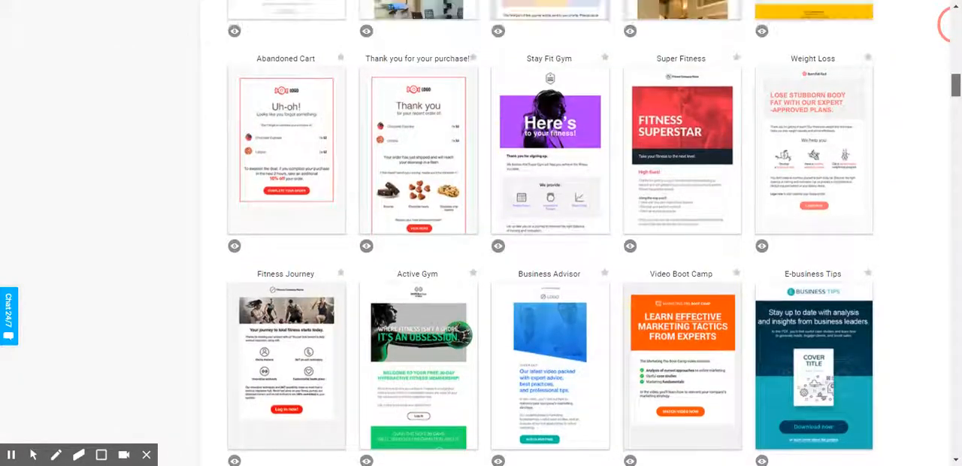
pyautogui.scroll(4, 949, 24)
pyautogui.scroll(2, 948, 24)
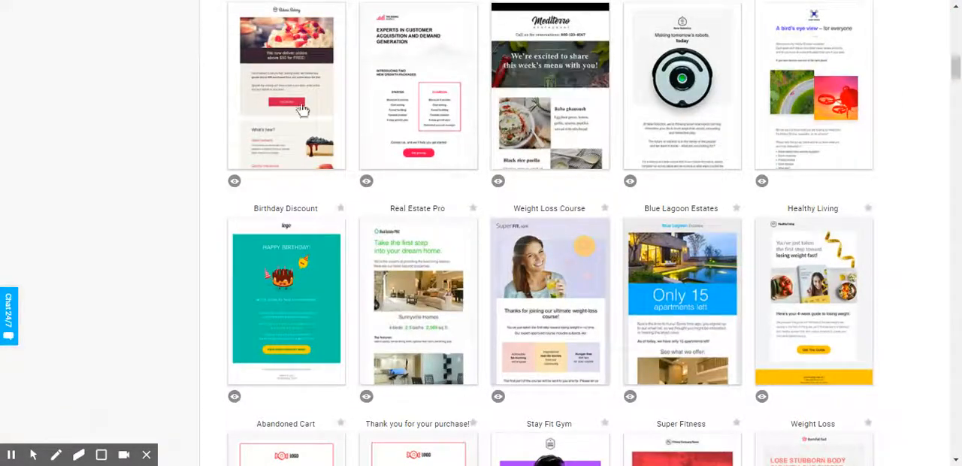
pyautogui.moveTo(421, 106)
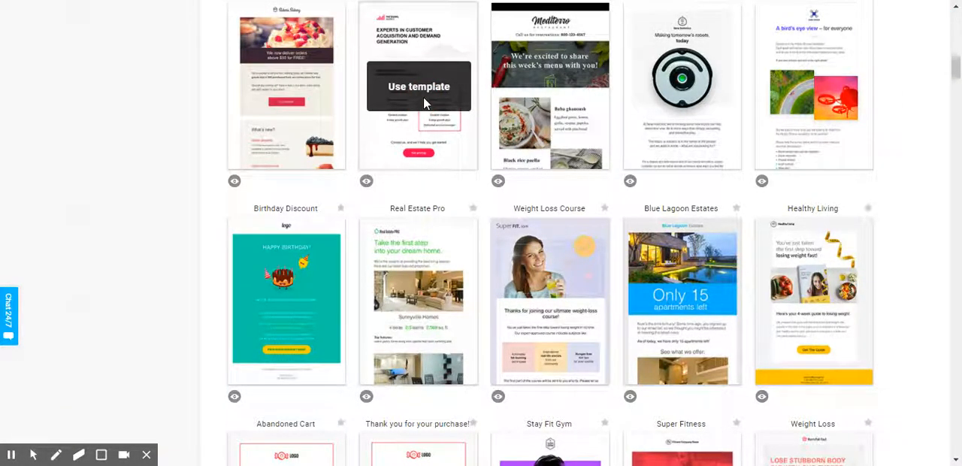
pyautogui.click(423, 103)
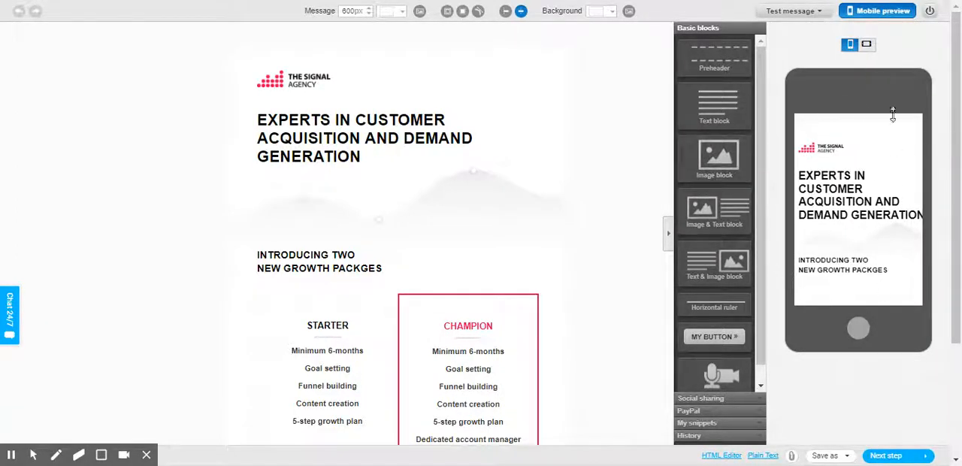
# Step: Select the mountain image block below the newsletter's main heading
pyautogui.click(472, 188)
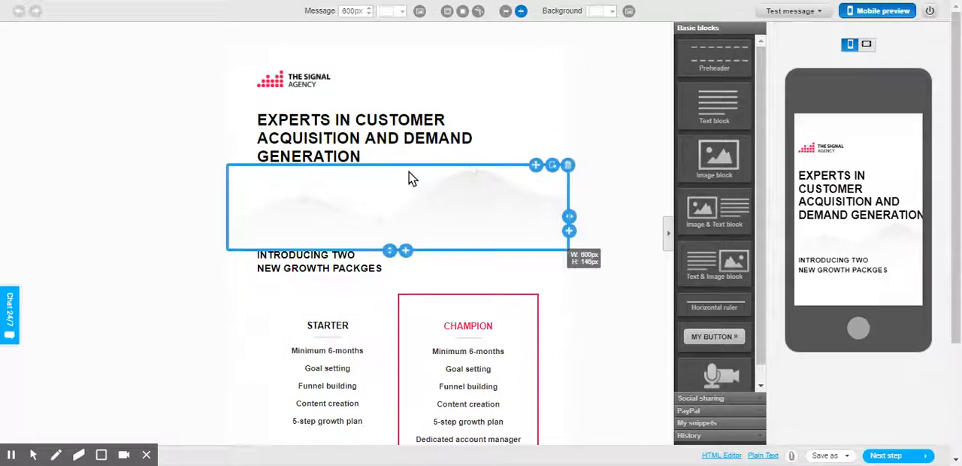
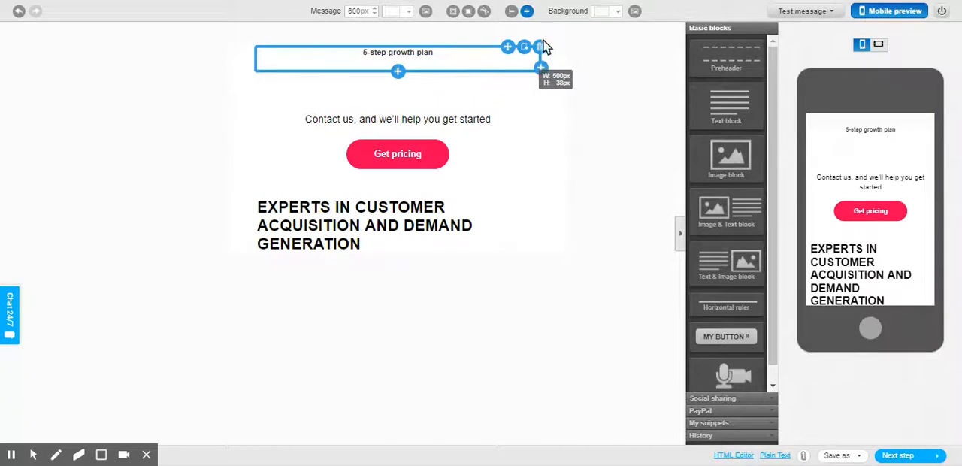
# Step: Delete the "5-step growth plan" and "Contact us, and we'll help you get started" text blocks, and add a preheader to the newsletter
pyautogui.click(540, 46)
pyautogui.click(569, 62)
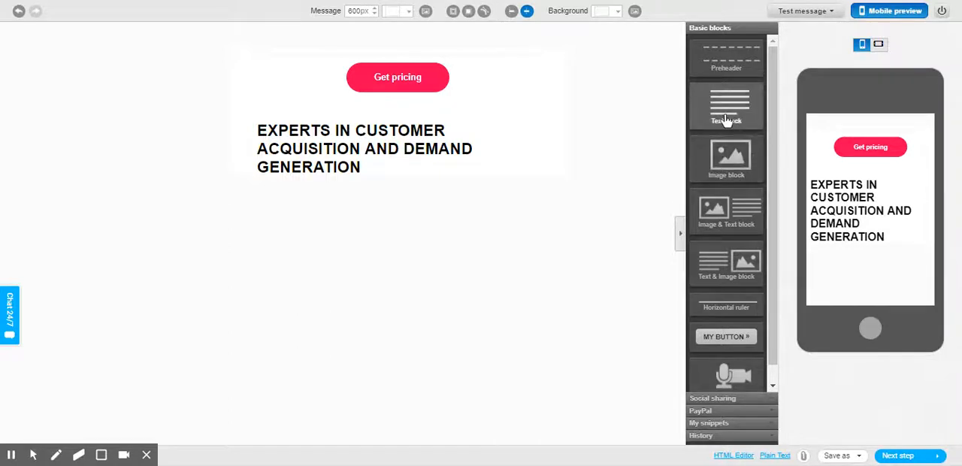
pyautogui.click(734, 64)
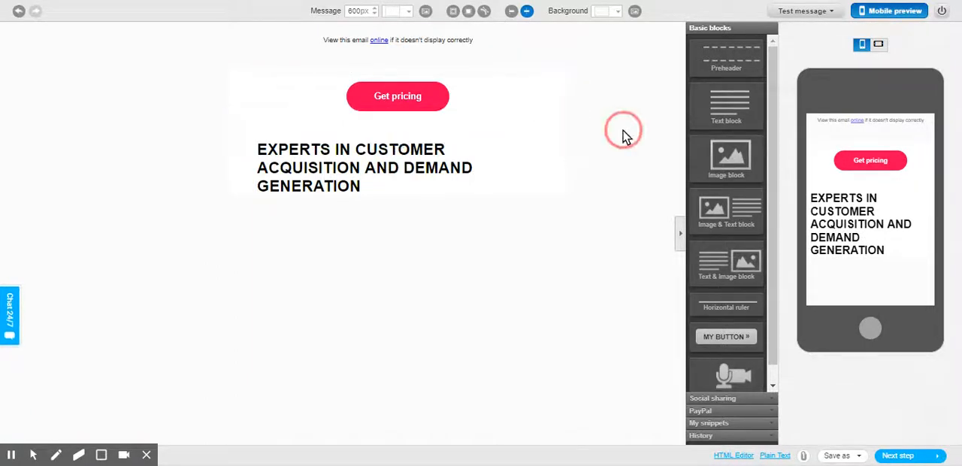
# Step: Add a text block below the newsletter's main heading, followed by two stacked image blocks
pyautogui.click(739, 99)
pyautogui.click(414, 238)
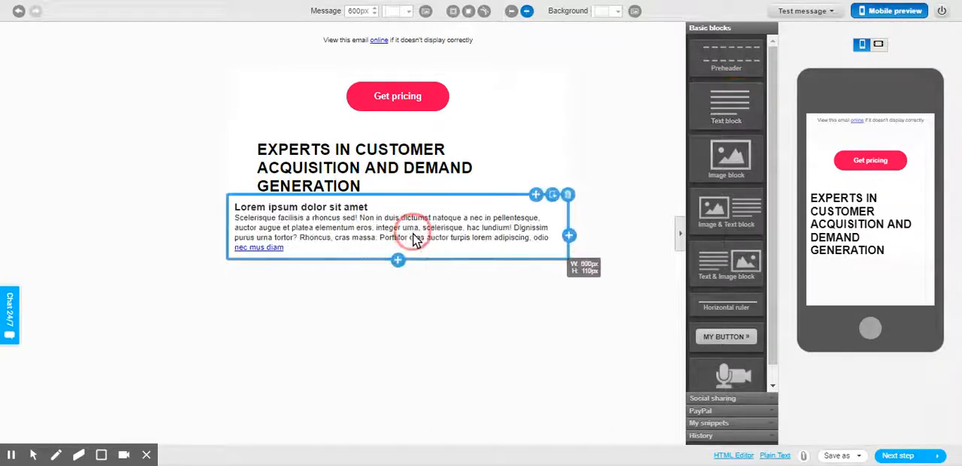
pyautogui.click(490, 296)
pyautogui.click(729, 176)
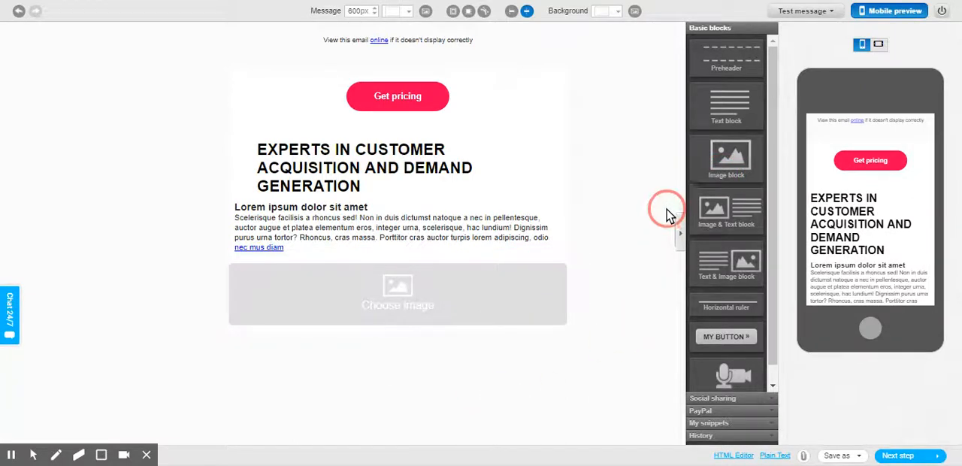
pyautogui.moveTo(575, 298); pyautogui.dragTo(593, 313)
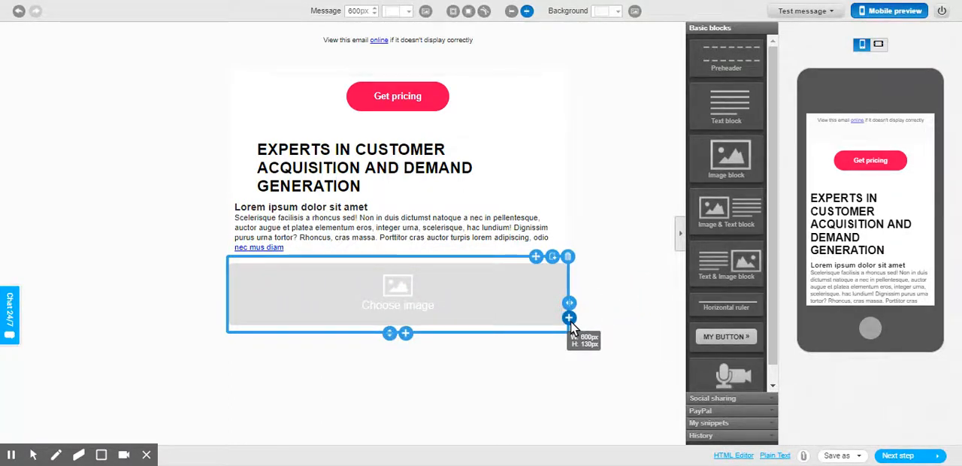
pyautogui.click(406, 333)
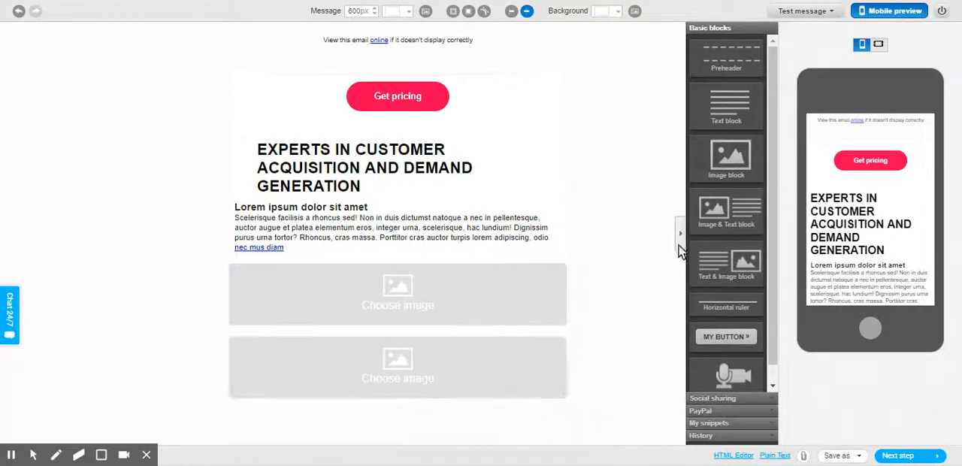
# Step: Insert an Image & Text block below the main heading and a Text & Image block directly above it
pyautogui.moveTo(739, 217); pyautogui.dragTo(396, 236)
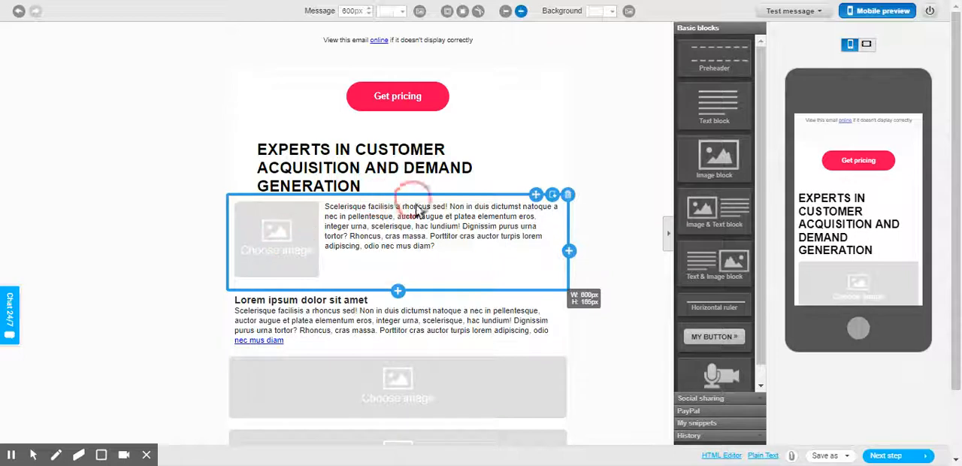
pyautogui.click(380, 299)
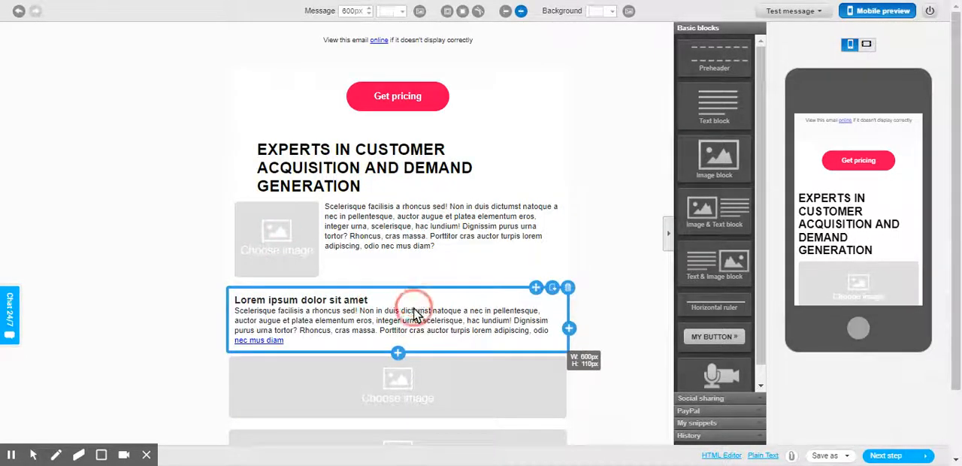
pyautogui.click(326, 215)
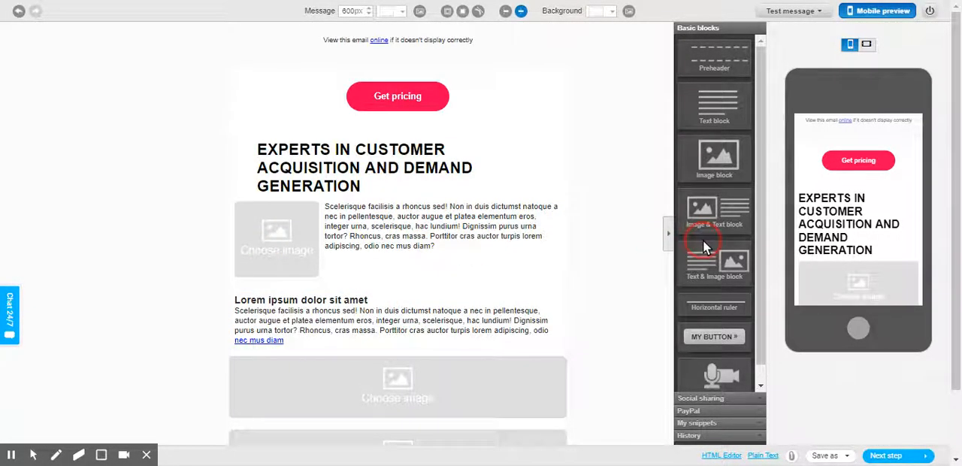
pyautogui.moveTo(723, 259); pyautogui.dragTo(378, 230)
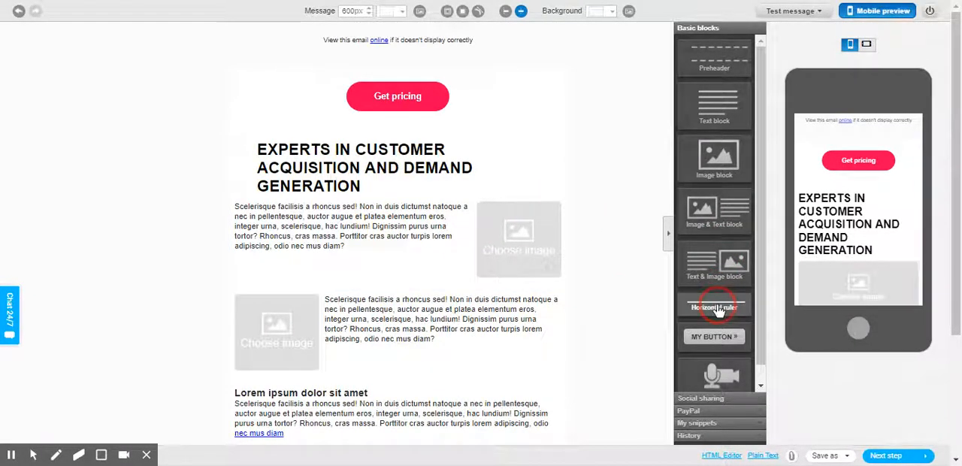
# Step: Place a horizontal ruler above the main heading and a button directly below the heading
pyautogui.moveTo(718, 310); pyautogui.dragTo(331, 146)
pyautogui.click(134, 327)
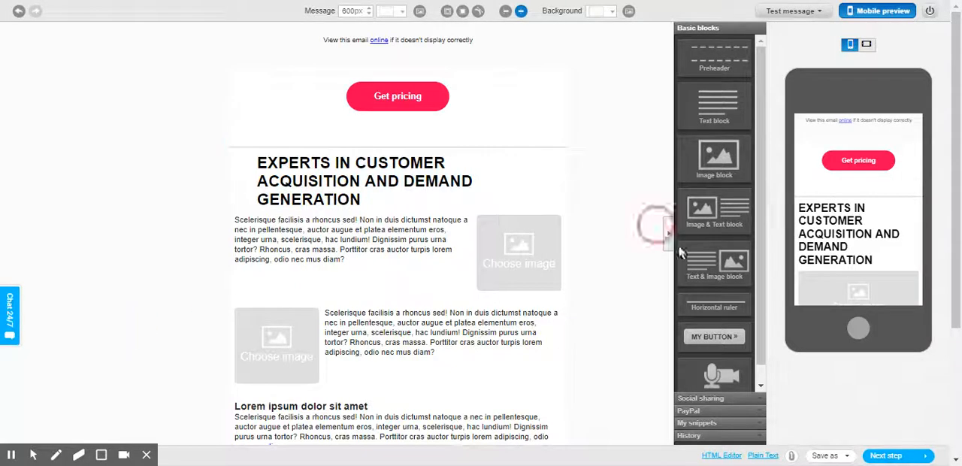
pyautogui.moveTo(714, 336); pyautogui.dragTo(462, 279)
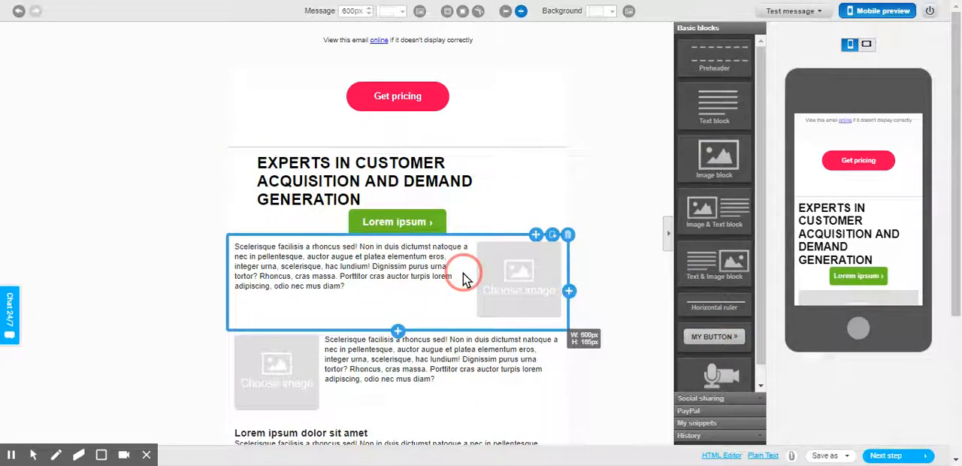
pyautogui.click(825, 384)
pyautogui.click(482, 281)
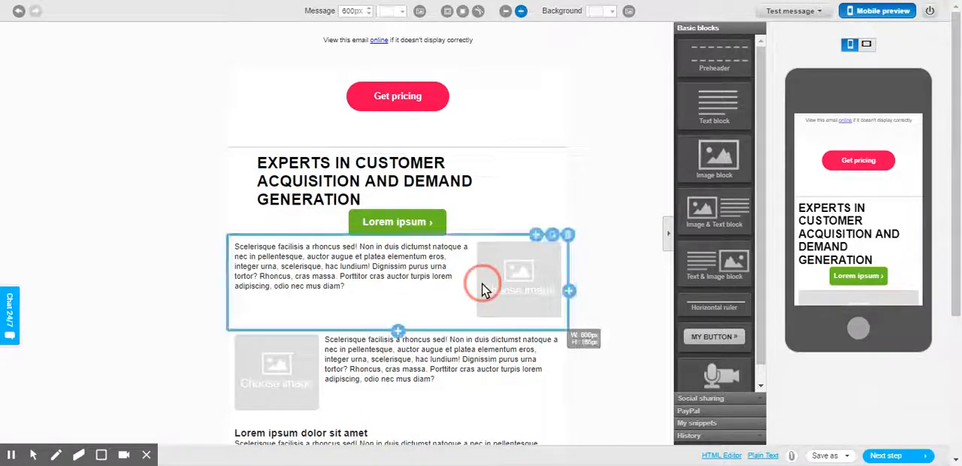
pyautogui.click(415, 223)
pyautogui.click(511, 210)
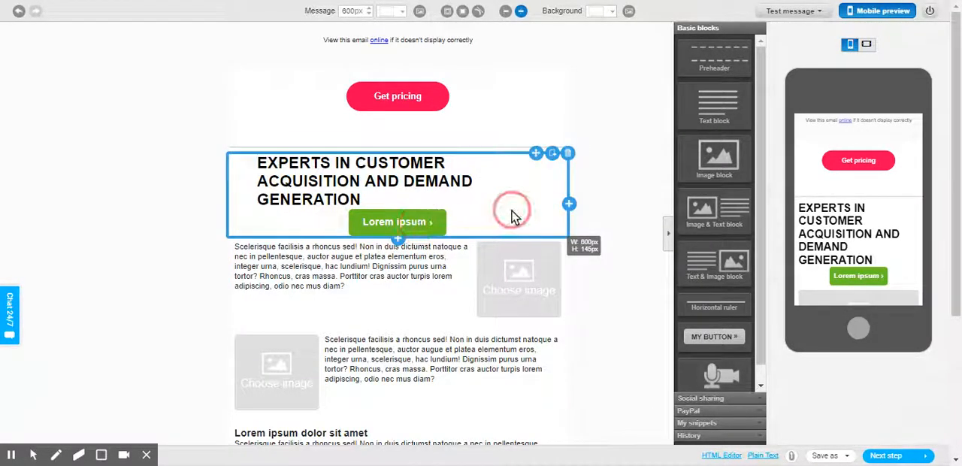
pyautogui.click(882, 394)
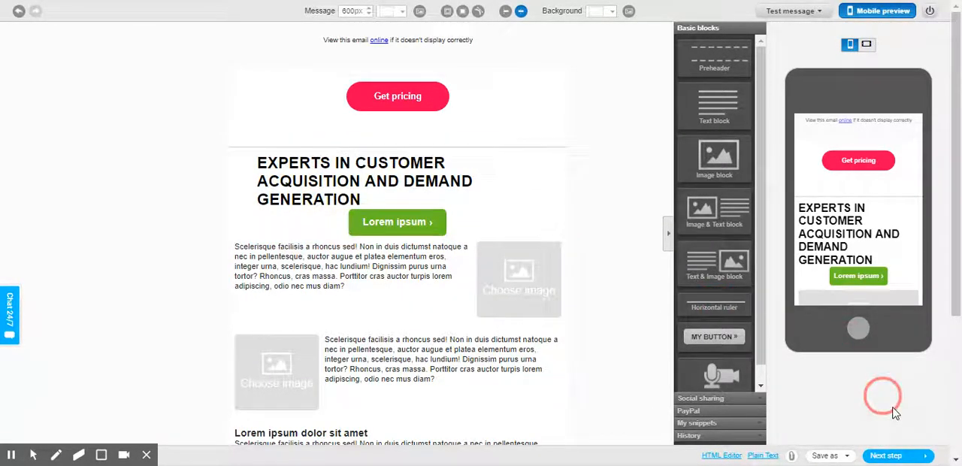
pyautogui.click(493, 369)
pyautogui.click(349, 306)
pyautogui.click(360, 197)
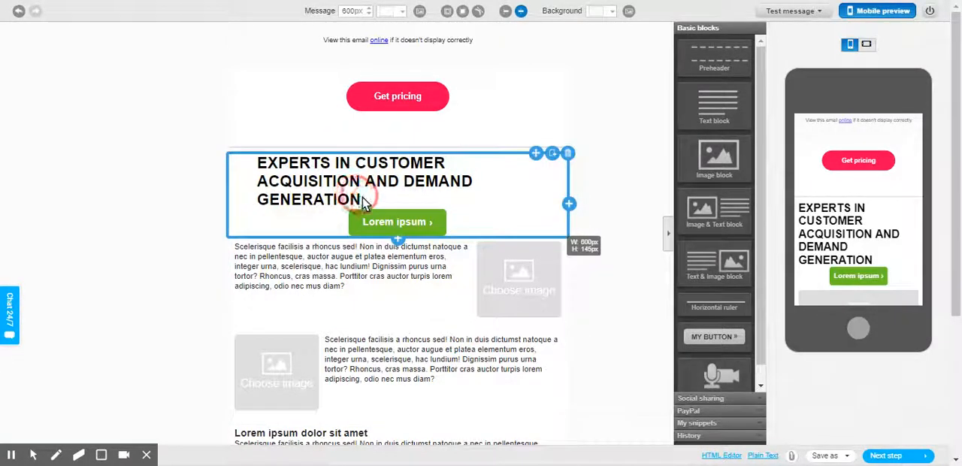
# Step: Examine the green "Lorem ipsum" button's formatting and link settings, and close them with the URL left empty
pyautogui.click(412, 226)
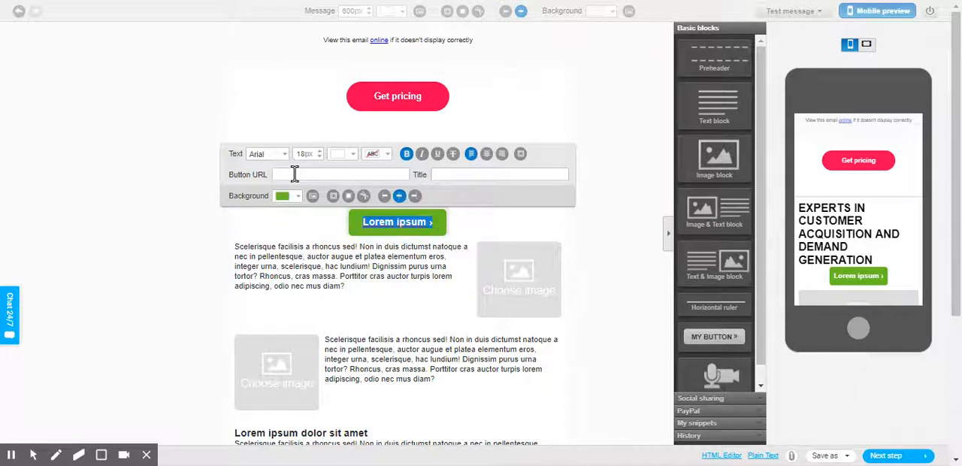
pyautogui.click(295, 174)
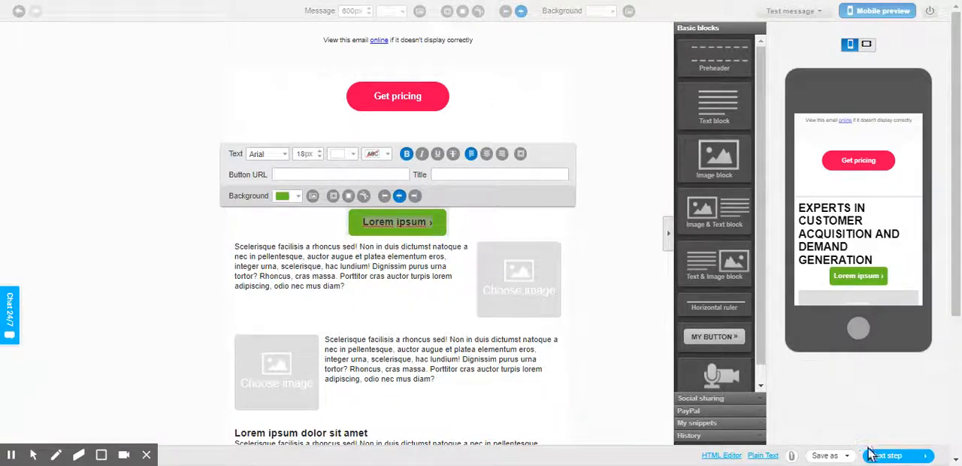
pyautogui.click(623, 238)
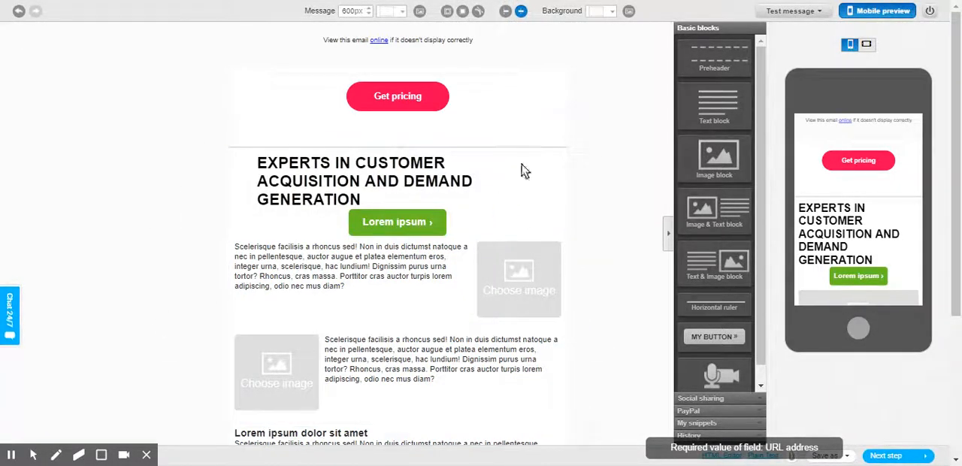
# Step: Proceed past the recipients page to the message summary and review the newsletter's SpamScore results
pyautogui.click(896, 457)
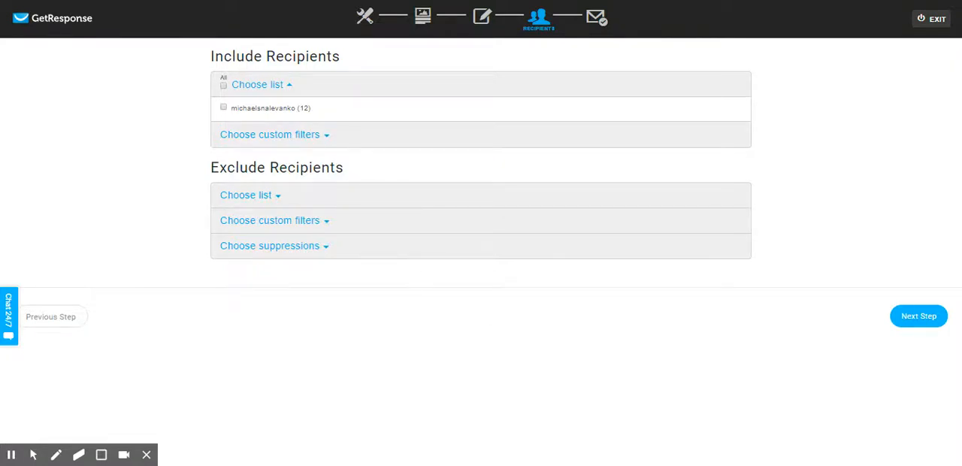
pyautogui.click(912, 316)
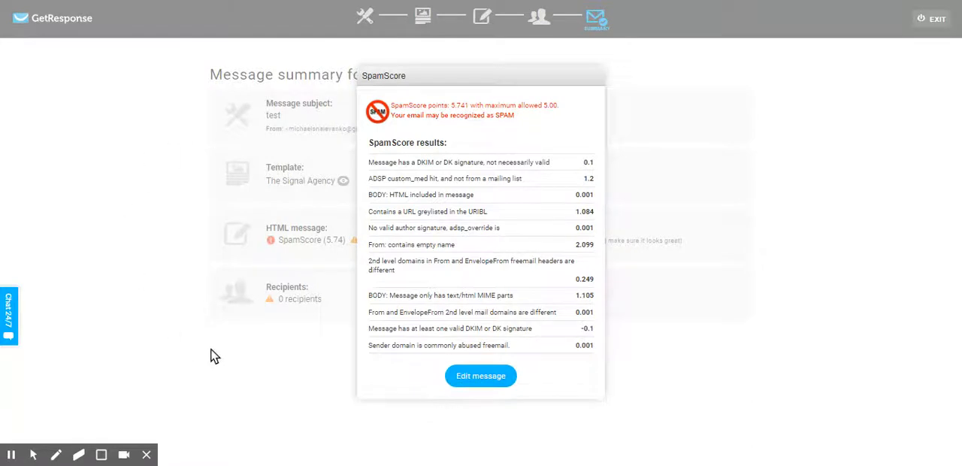
# Step: Return to editing the message, and leave the newsletter for the main dashboard
pyautogui.click(478, 383)
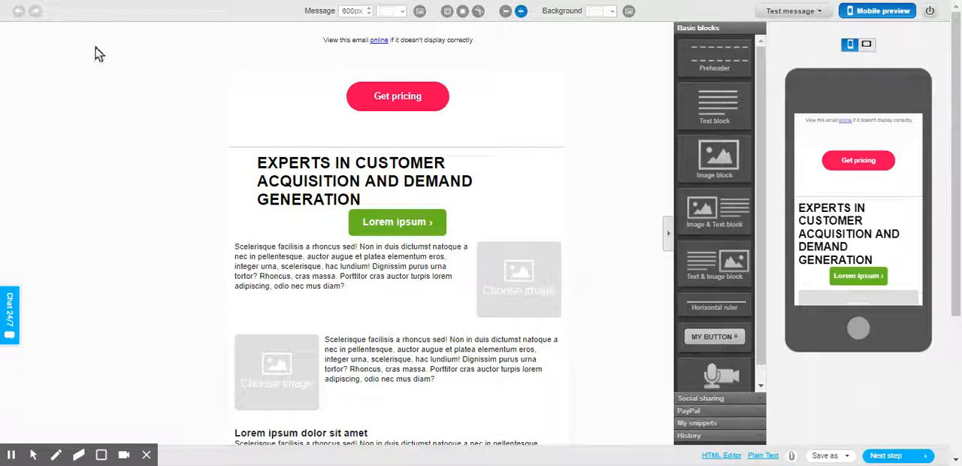
pyautogui.moveTo(99, 65); pyautogui.dragTo(50, 23)
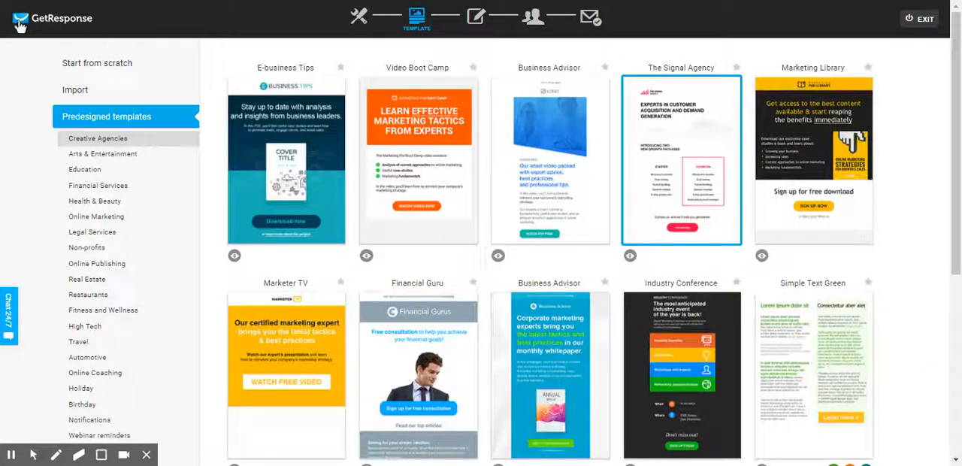
pyautogui.click(21, 25)
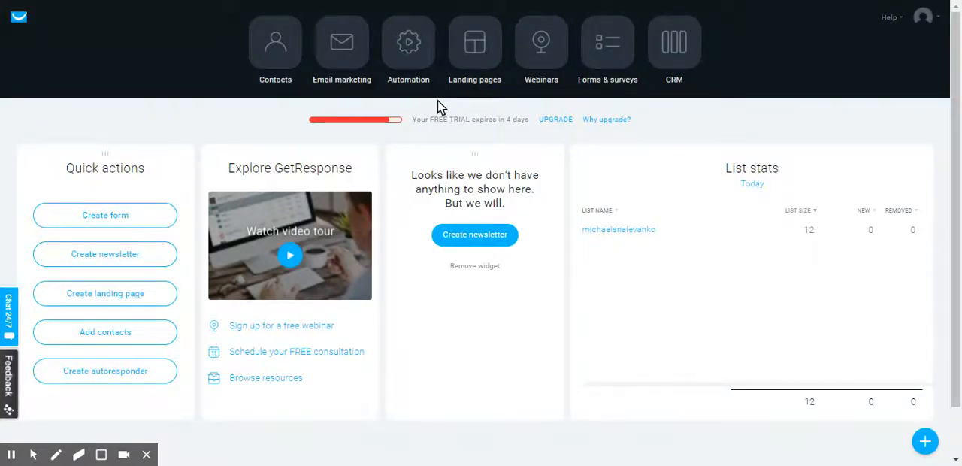
# Step: Open the Automation section and examine its introduction page, including the sample workflow and the conditions, actions and filters
pyautogui.click(415, 43)
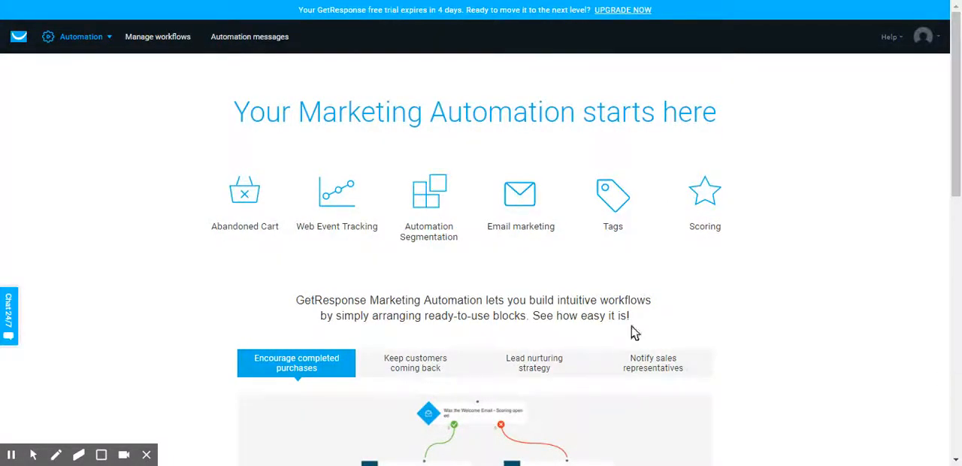
pyautogui.scroll(-2, 584, 252)
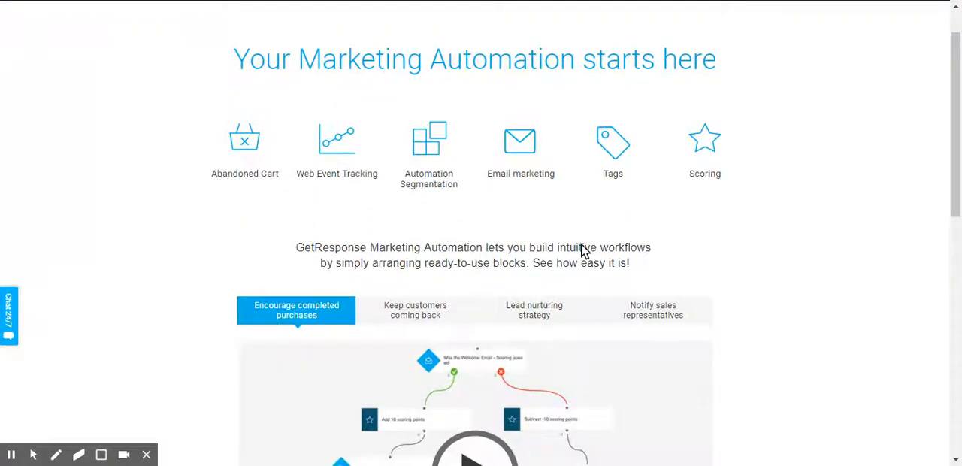
pyautogui.scroll(-4, 582, 252)
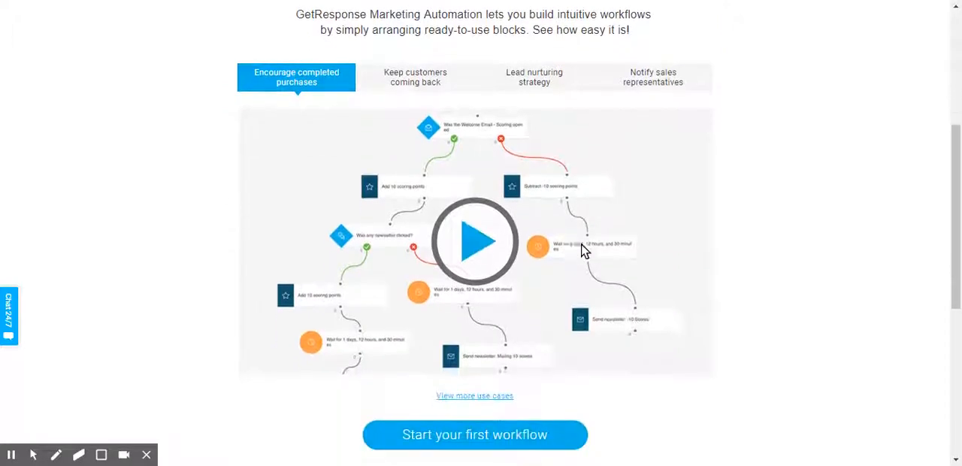
pyautogui.scroll(1, 614, 129)
pyautogui.scroll(-1, 614, 129)
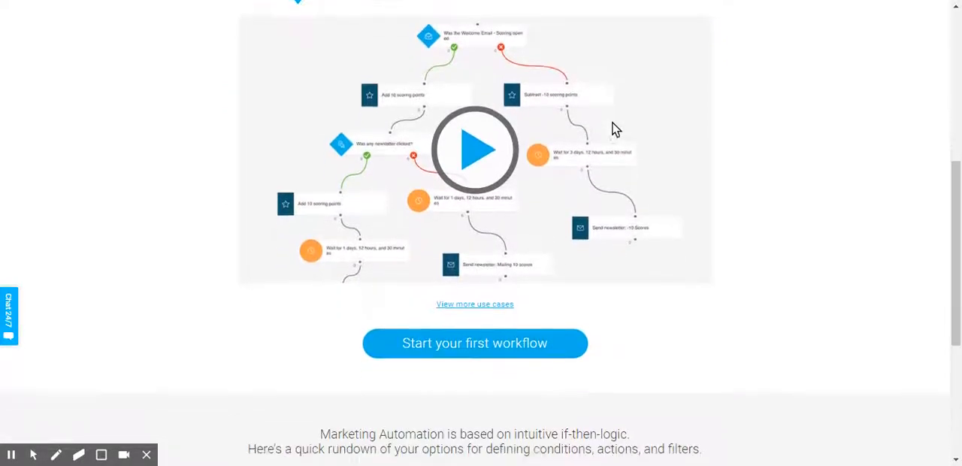
pyautogui.scroll(4, 614, 129)
pyautogui.scroll(1, 614, 130)
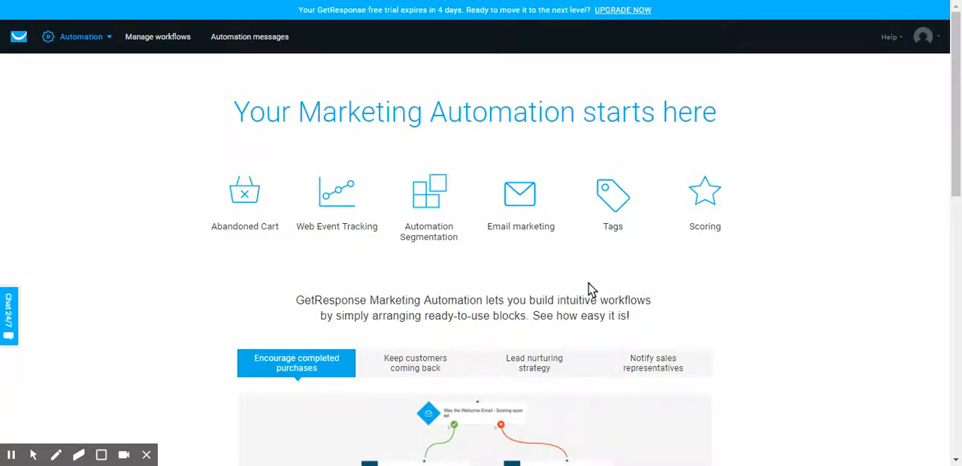
pyautogui.scroll(-5, 590, 289)
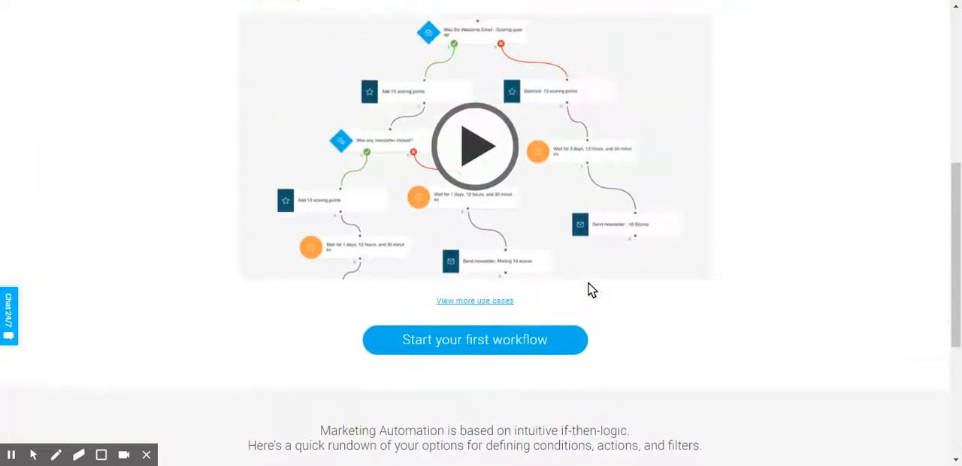
pyautogui.scroll(-3, 590, 289)
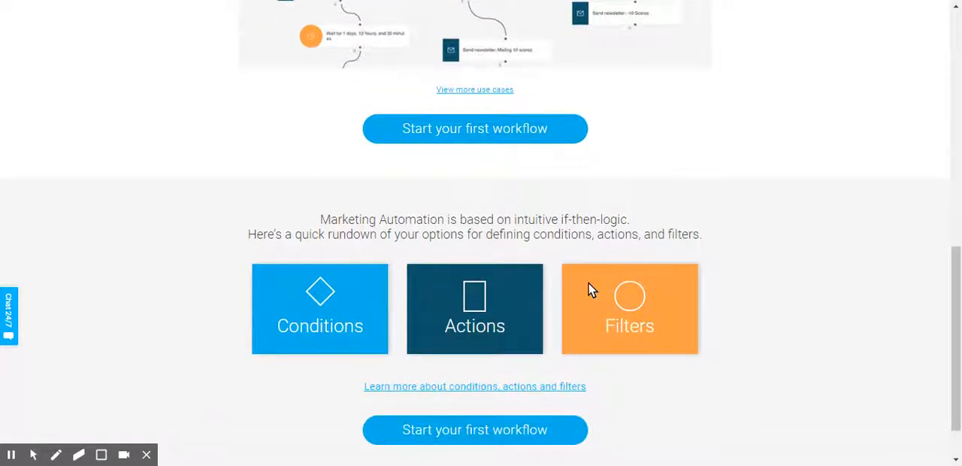
pyautogui.scroll(8, 589, 286)
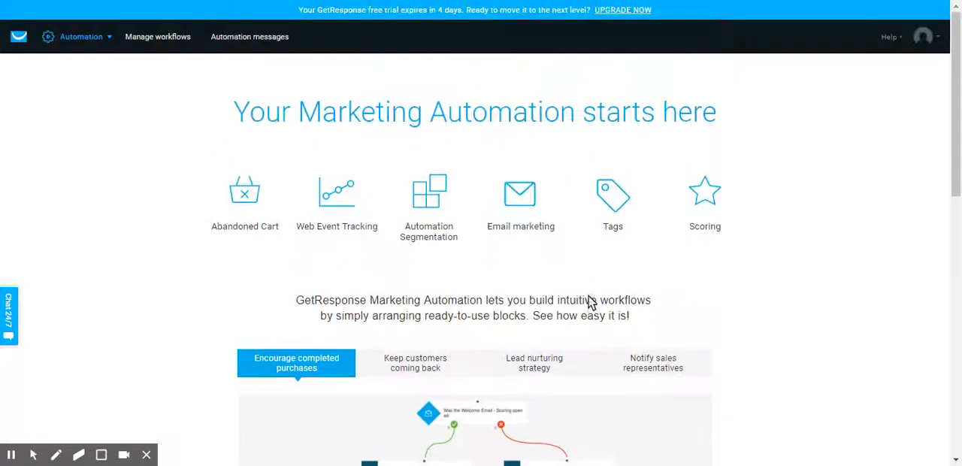
pyautogui.scroll(-1, 588, 295)
pyautogui.scroll(1, 543, 280)
# Step: Open the Landing pages section from the dashboard and start creating a new landing page
pyautogui.click(21, 42)
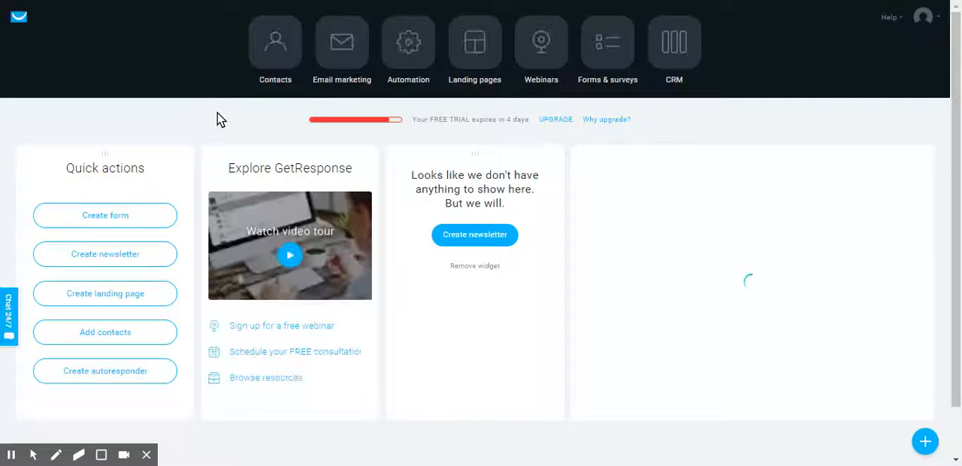
pyautogui.click(469, 66)
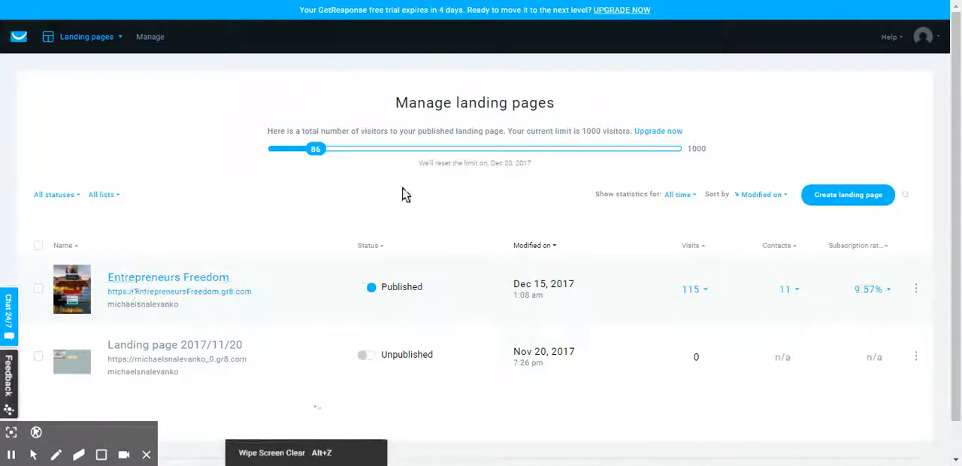
pyautogui.click(854, 208)
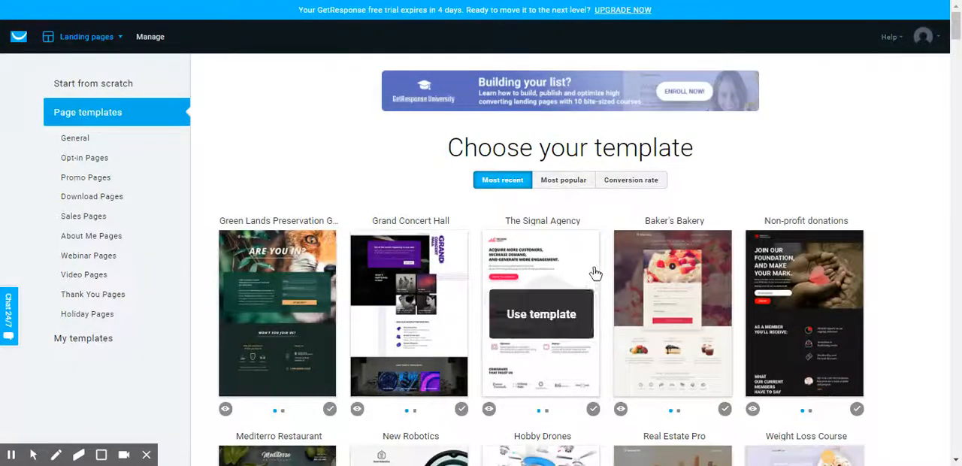
# Step: Browse the most recent page templates and start the landing page from The Signal Agency template
pyautogui.scroll(-2, 412, 203)
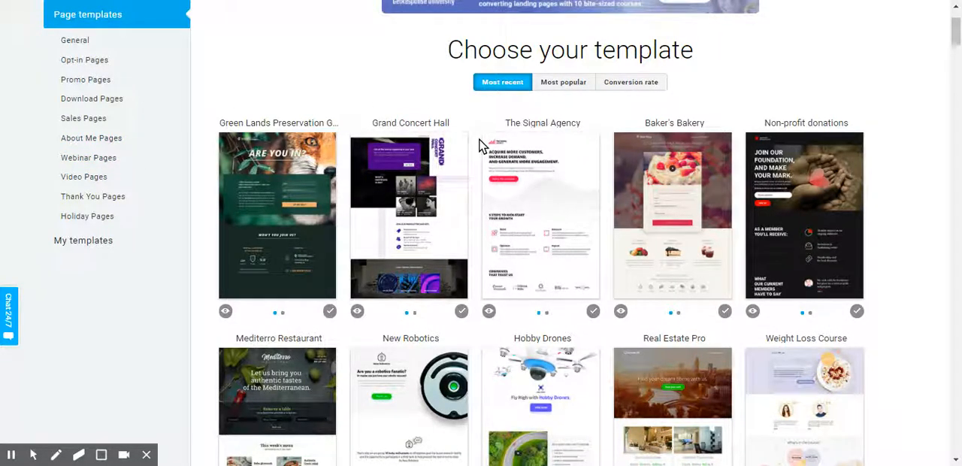
pyautogui.scroll(-1, 516, 121)
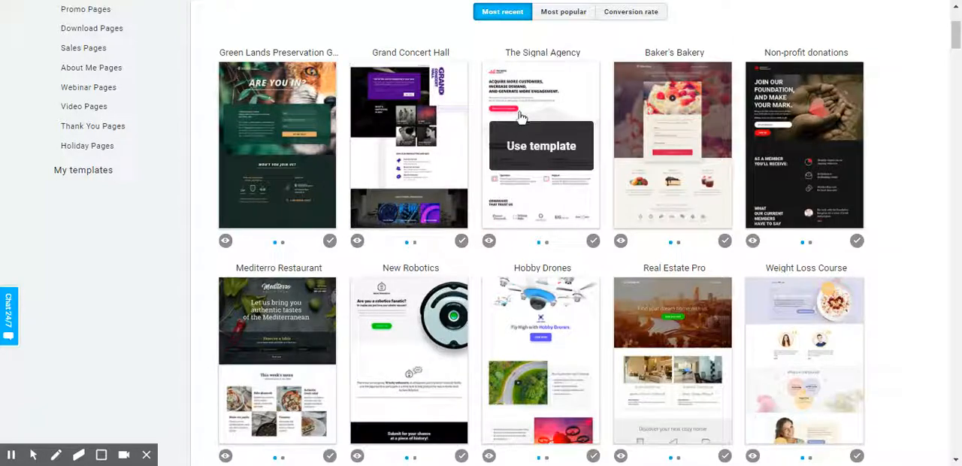
pyautogui.scroll(-6, 590, 223)
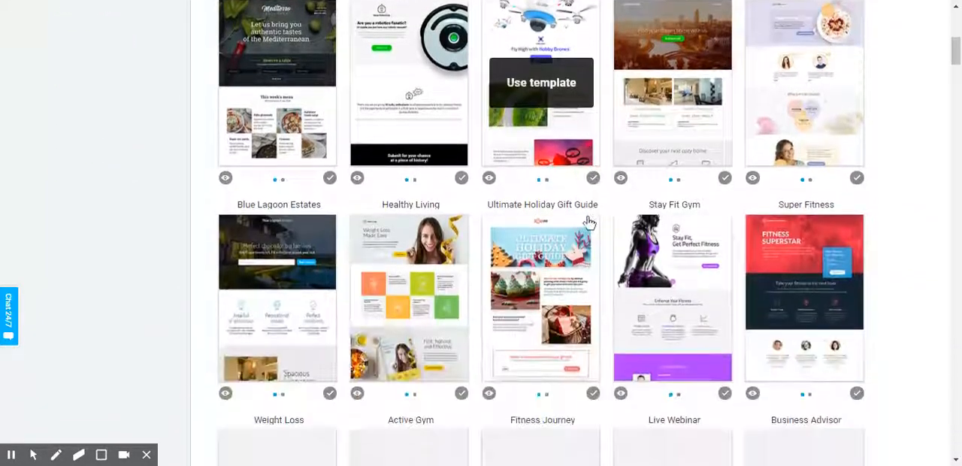
pyautogui.scroll(-5, 590, 223)
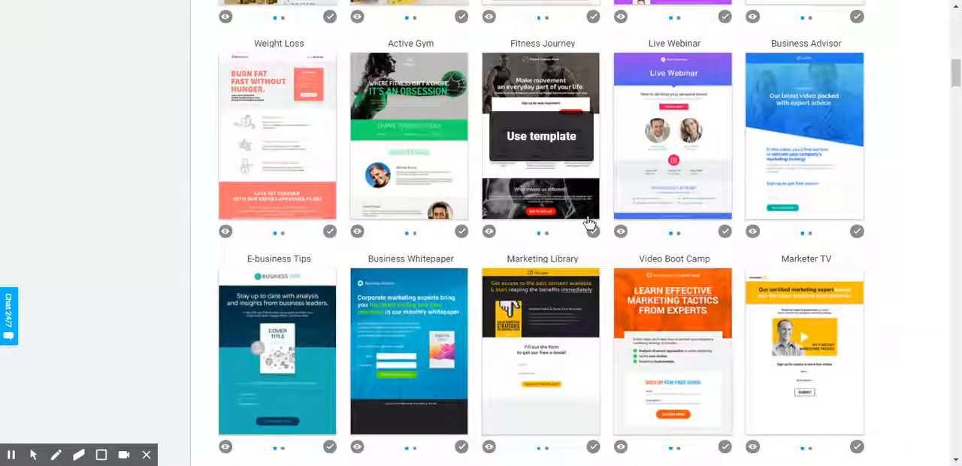
pyautogui.scroll(1, 590, 222)
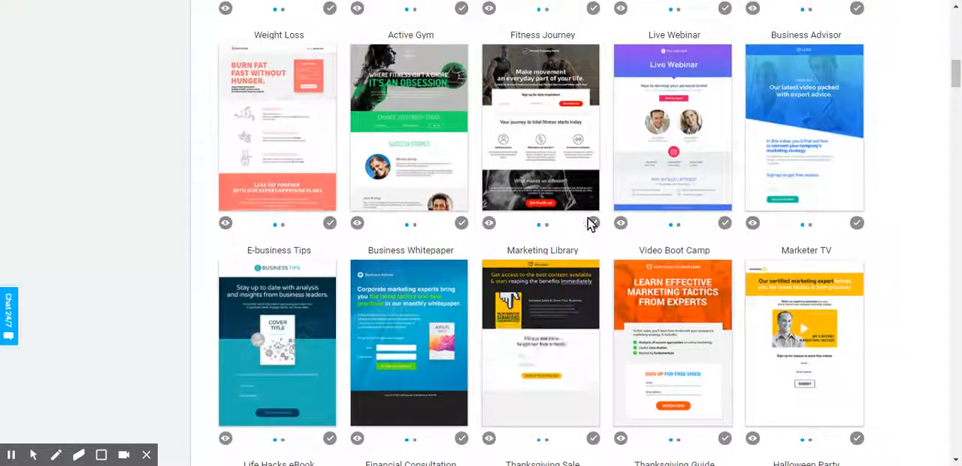
pyautogui.scroll(4, 590, 222)
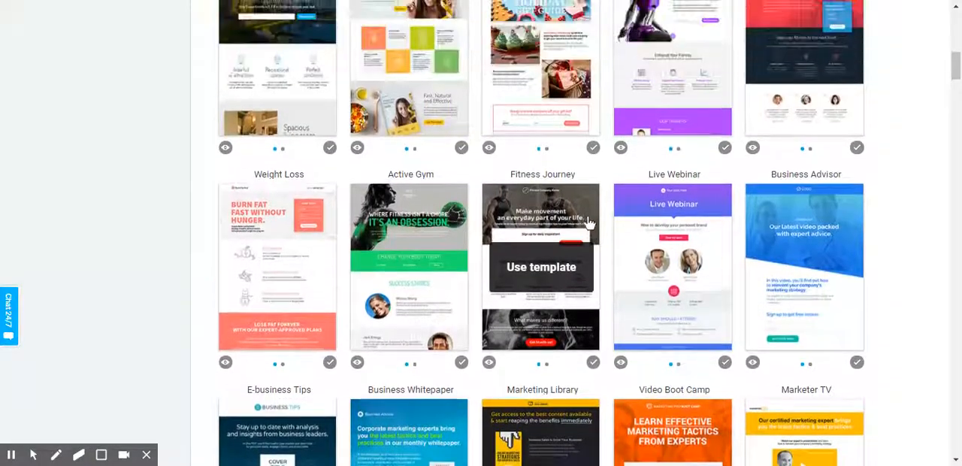
pyautogui.scroll(3, 590, 222)
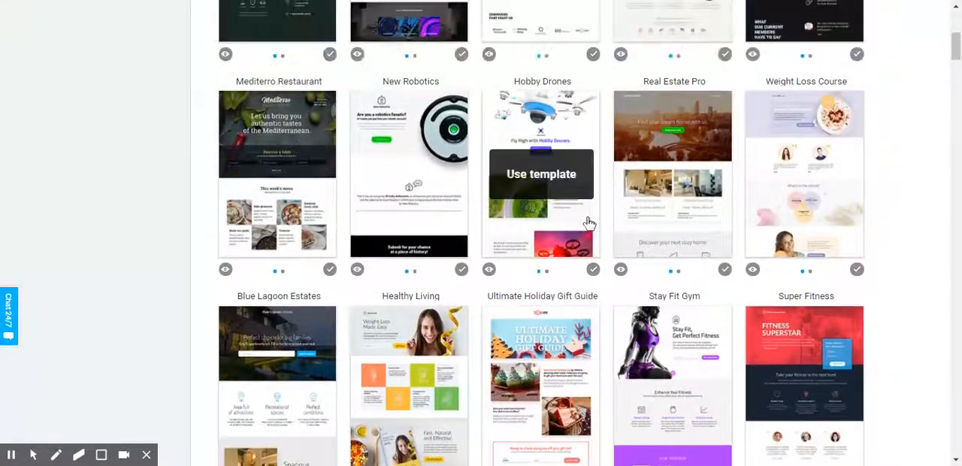
pyautogui.scroll(2, 590, 222)
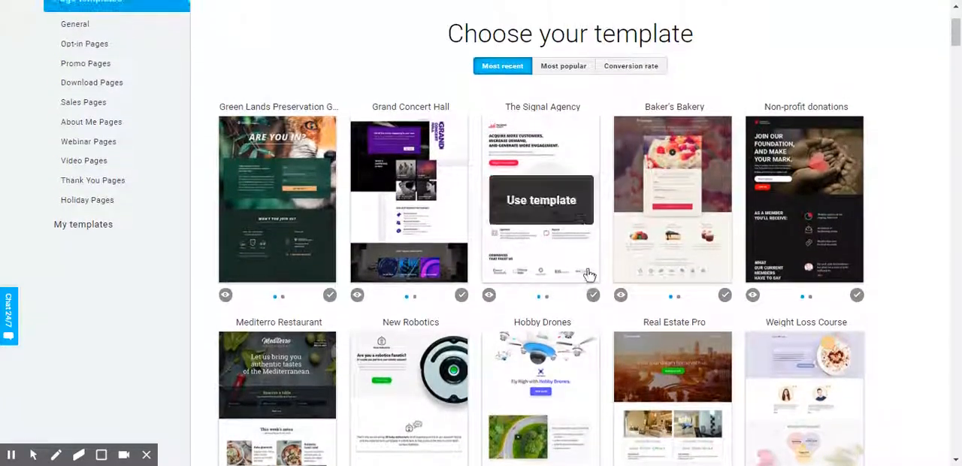
pyautogui.click(551, 212)
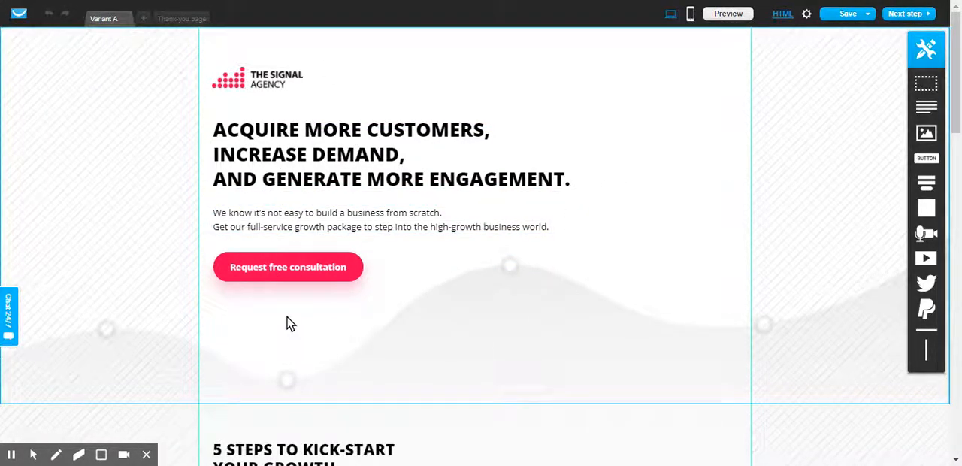
# Step: Move the Request free consultation button, the intro paragraph and the main headline toward the middle of the first section
pyautogui.moveTo(308, 275); pyautogui.dragTo(494, 313)
pyautogui.moveTo(368, 216); pyautogui.dragTo(485, 229)
pyautogui.moveTo(408, 166); pyautogui.dragTo(517, 160)
# Step: Delete all the text of the main headline about acquiring more customers
pyautogui.doubleClick(526, 148)
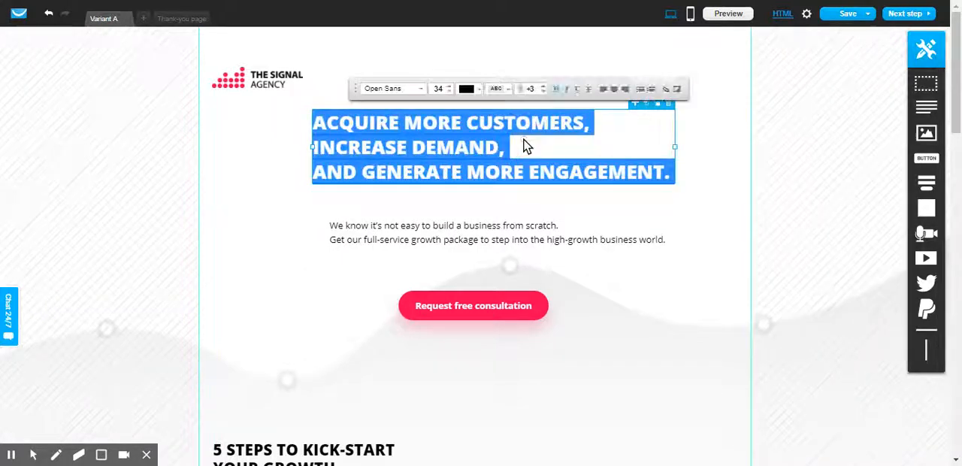
pyautogui.press('Delete')
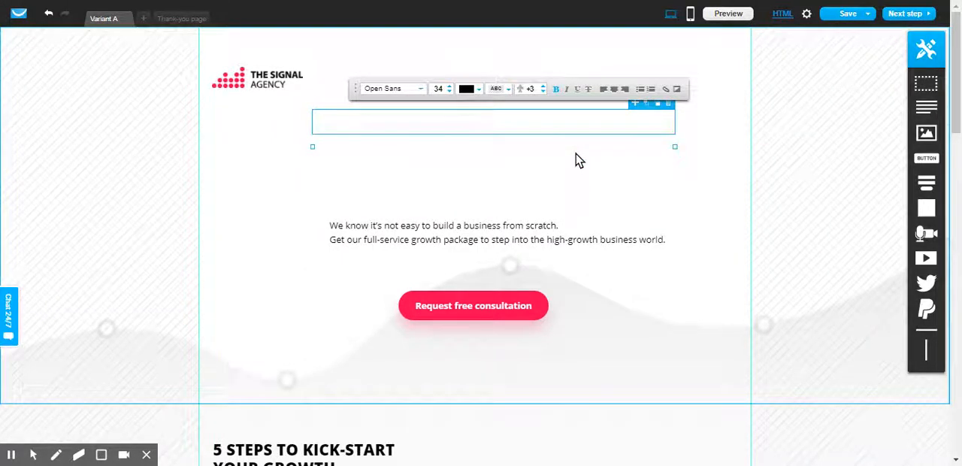
pyautogui.click(577, 160)
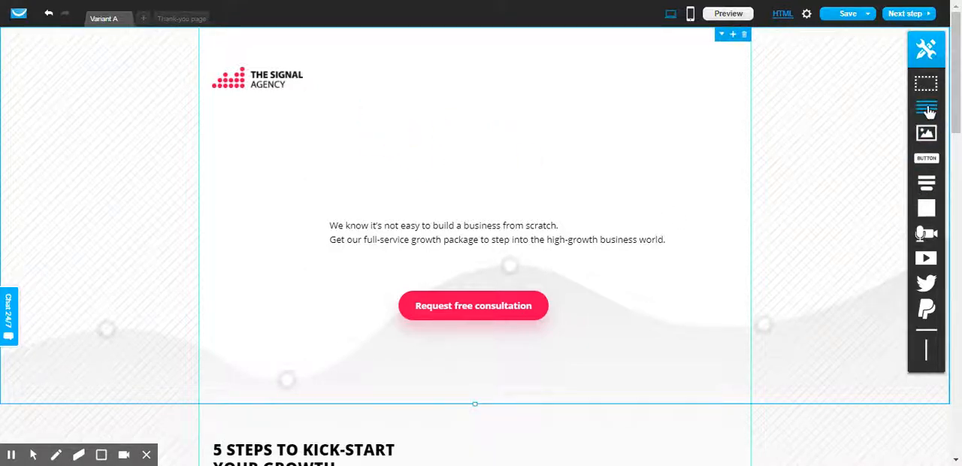
# Step: Add a text block above the intro paragraph reading "Hi Welcome to my sitr" followed by random filler characters
pyautogui.moveTo(929, 110); pyautogui.dragTo(478, 136)
pyautogui.doubleClick(473, 138)
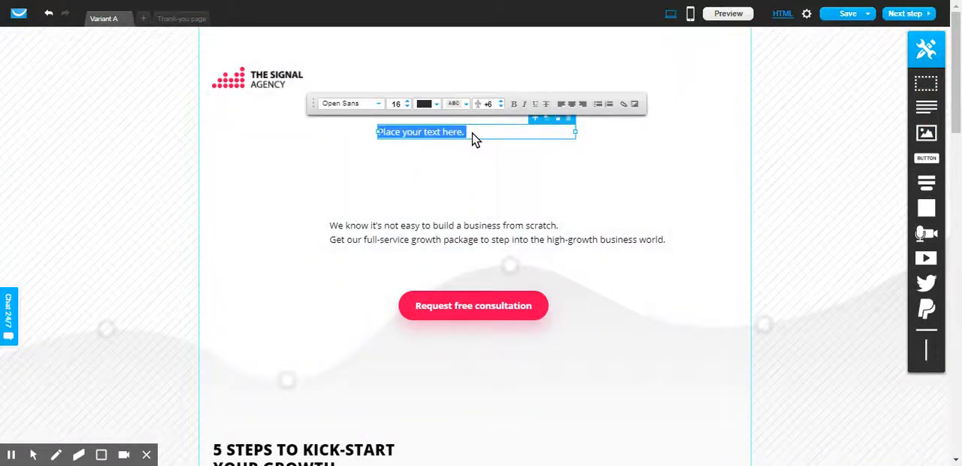
pyautogui.write('Ho')
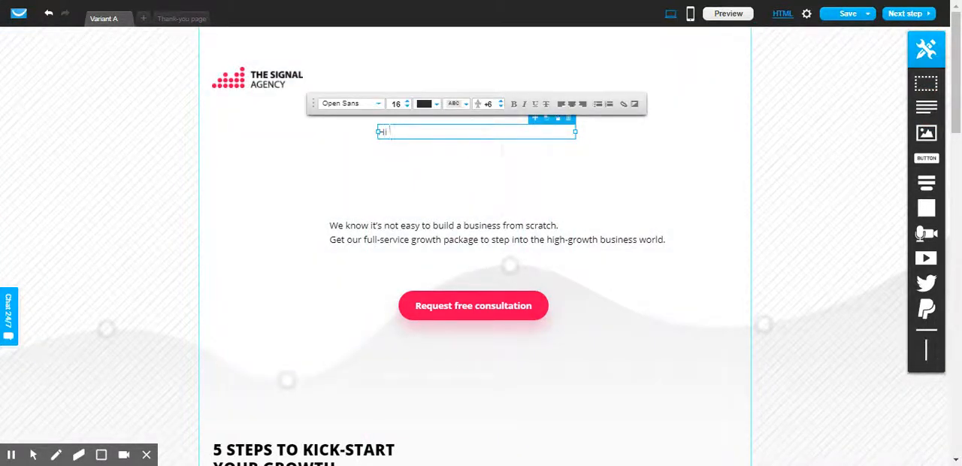
pyautogui.write(' Welco')
pyautogui.write('msldkagf;lajvlkds;ajglkdsangvl;kdsalkv;fdsnalkvnsmalkvdslkvmadfladkm')
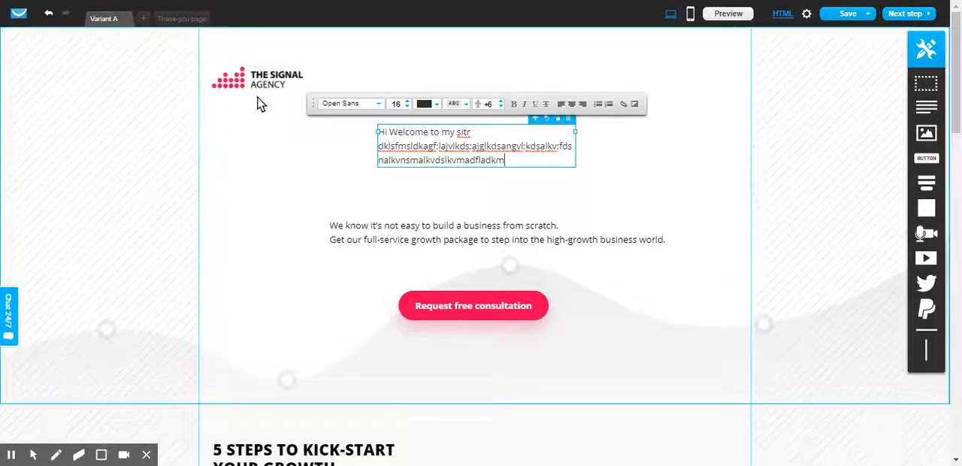
# Step: Examine the template's remaining sections, including the growth steps, trusted companies, customer testimonials and package contents
pyautogui.scroll(-1, 271, 346)
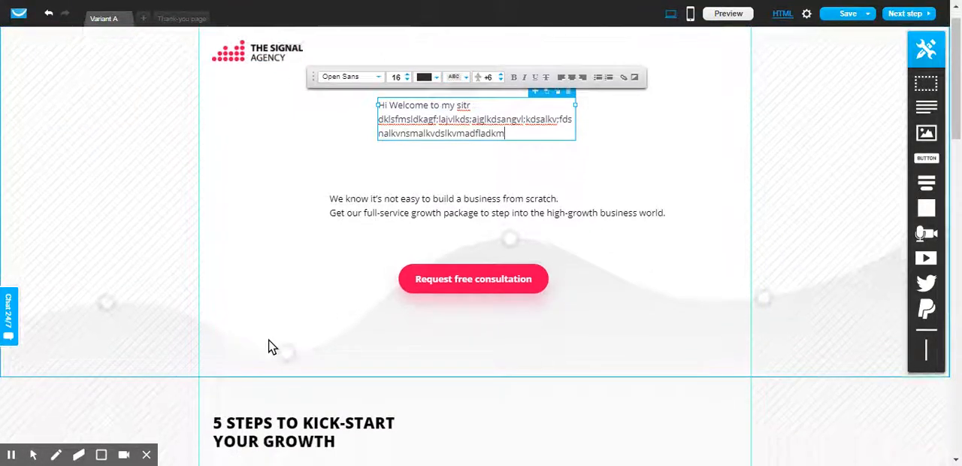
pyautogui.scroll(-10, 271, 346)
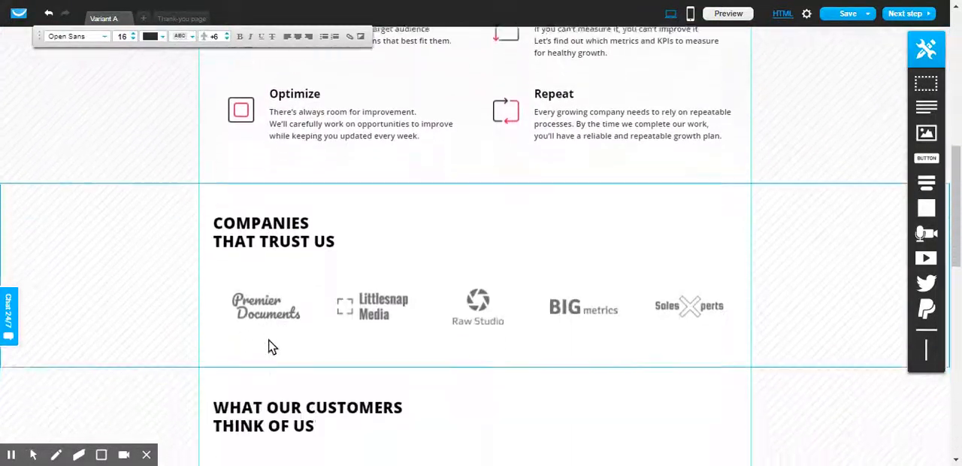
pyautogui.scroll(-10, 272, 346)
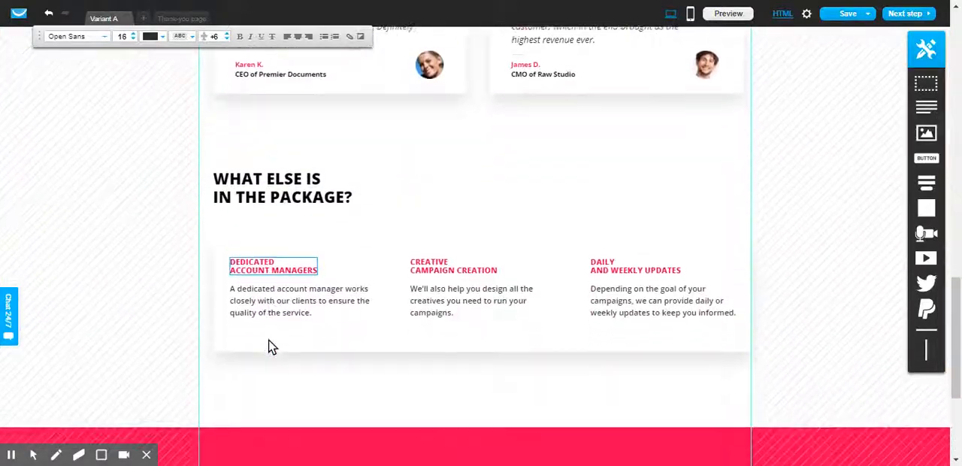
pyautogui.scroll(-2, 272, 347)
pyautogui.scroll(5, 272, 347)
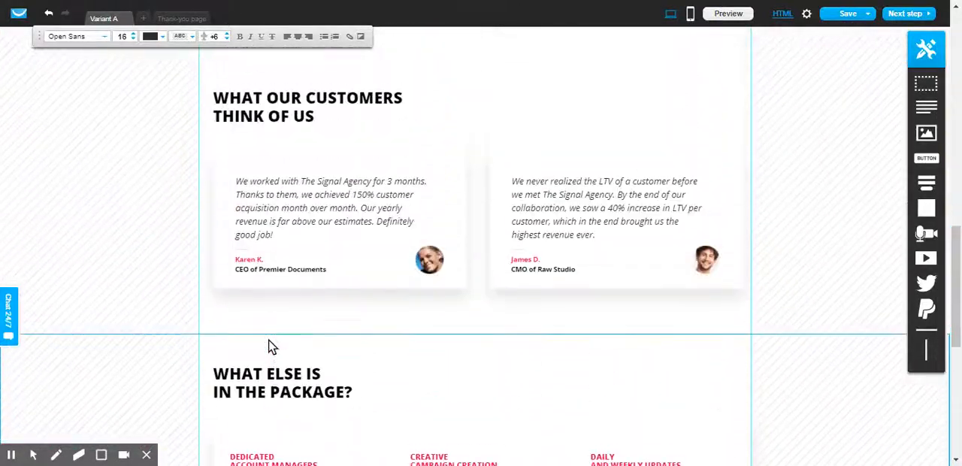
pyautogui.scroll(1, 272, 347)
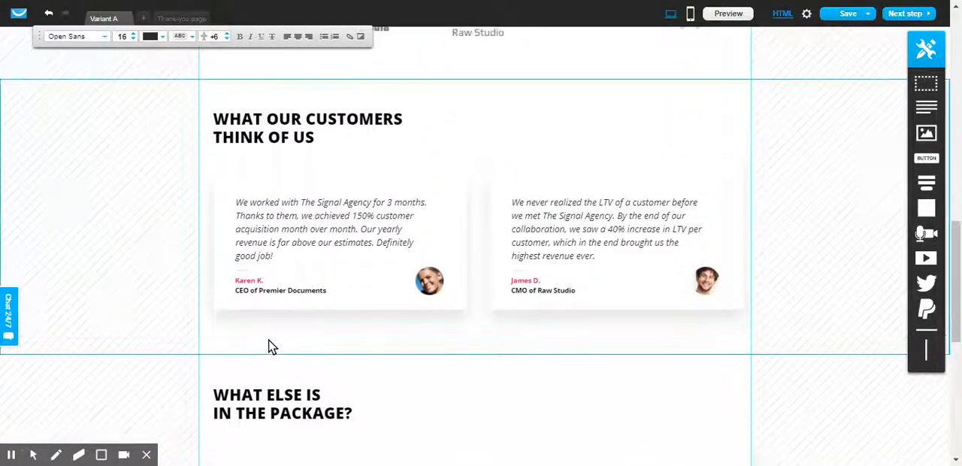
pyautogui.scroll(5, 272, 346)
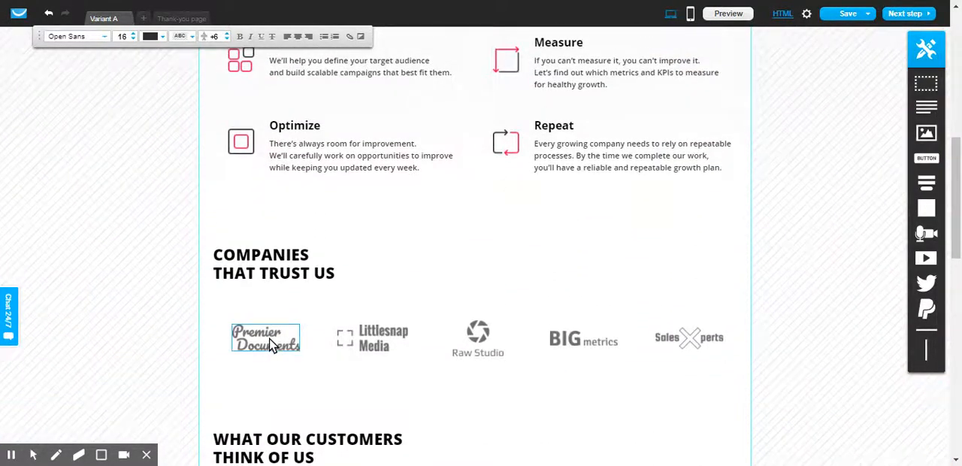
pyautogui.scroll(3, 272, 346)
pyautogui.scroll(5, 272, 347)
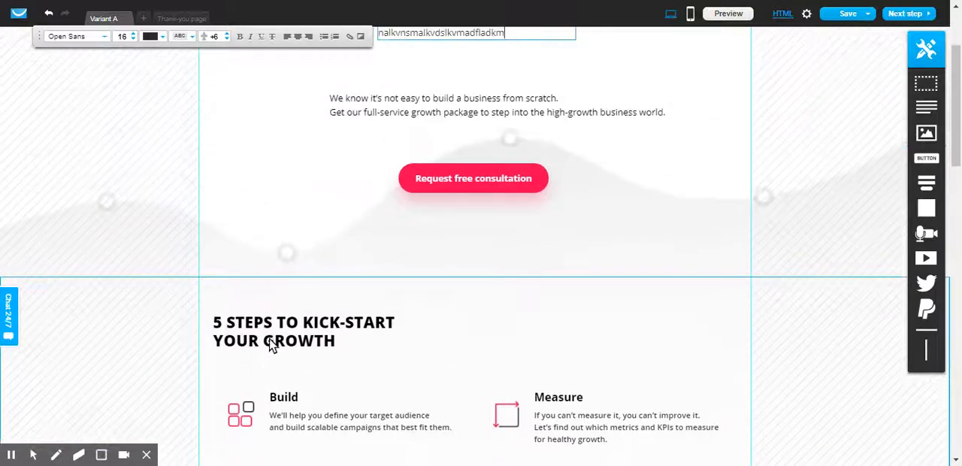
pyautogui.scroll(2, 286, 455)
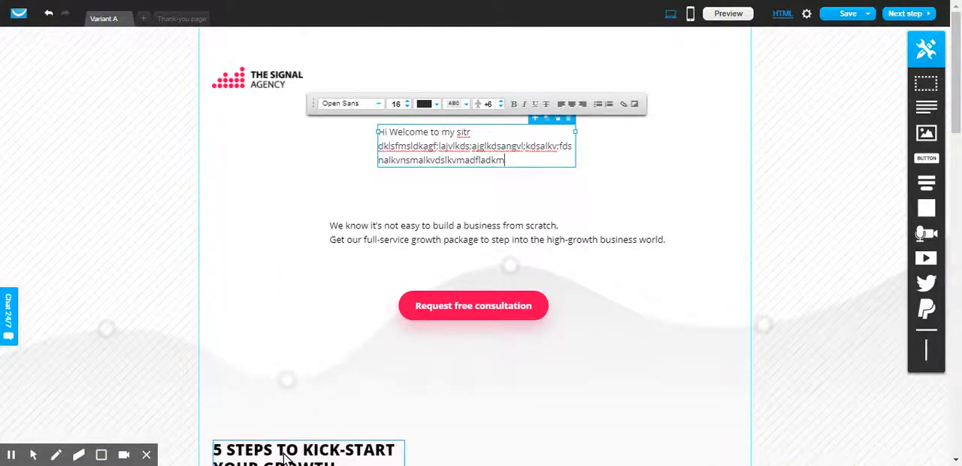
# Step: Review the link type and target section settings of the Request free consultation button, and close them without changes
pyautogui.click(502, 309)
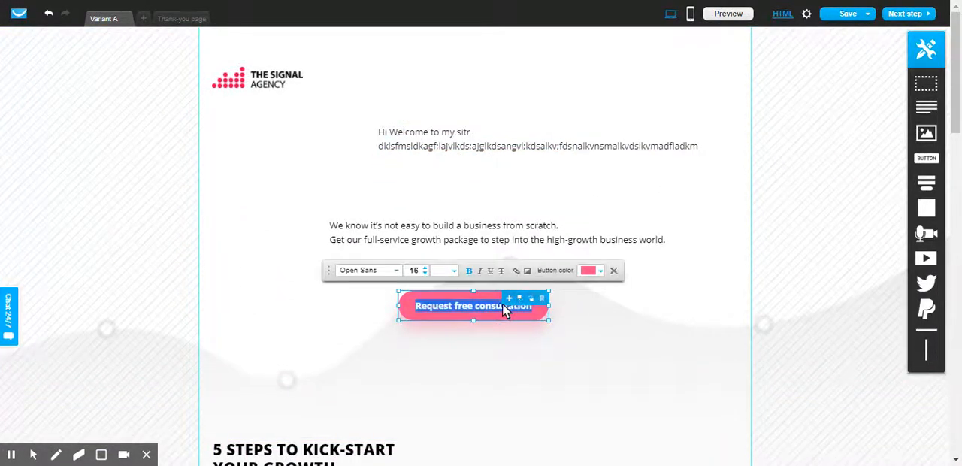
pyautogui.doubleClick(502, 303)
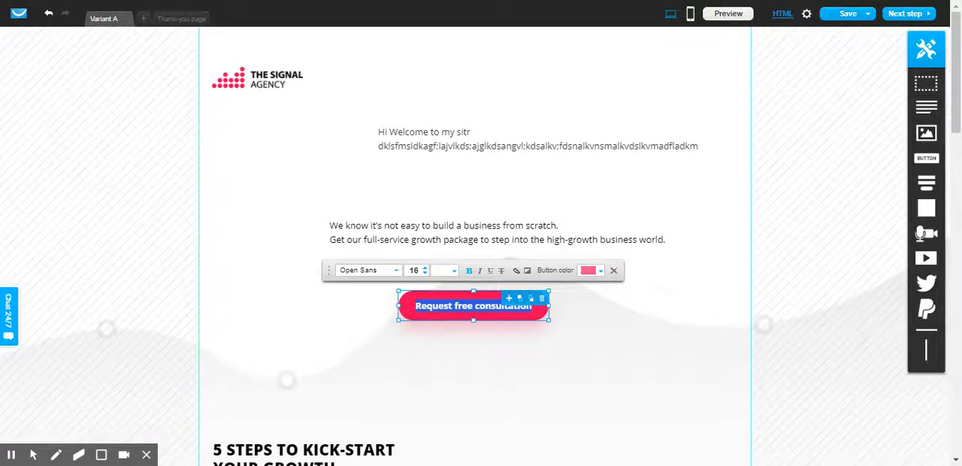
pyautogui.click(516, 270)
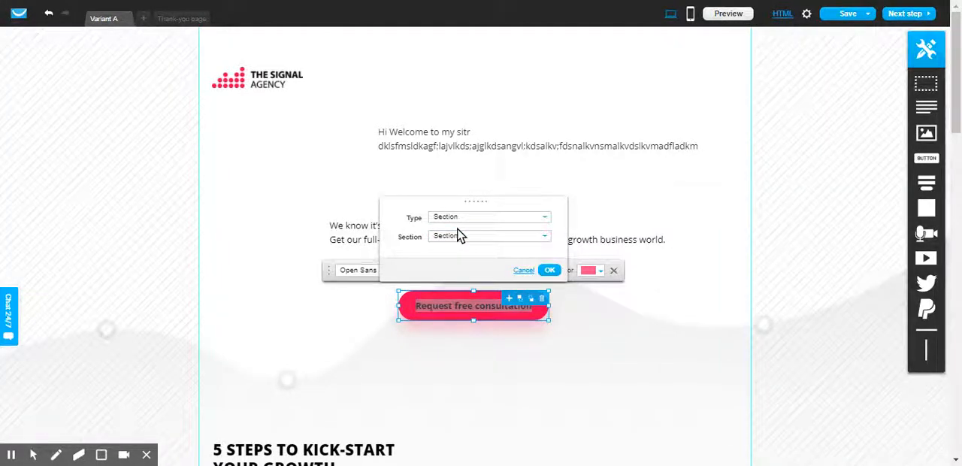
pyautogui.click(522, 271)
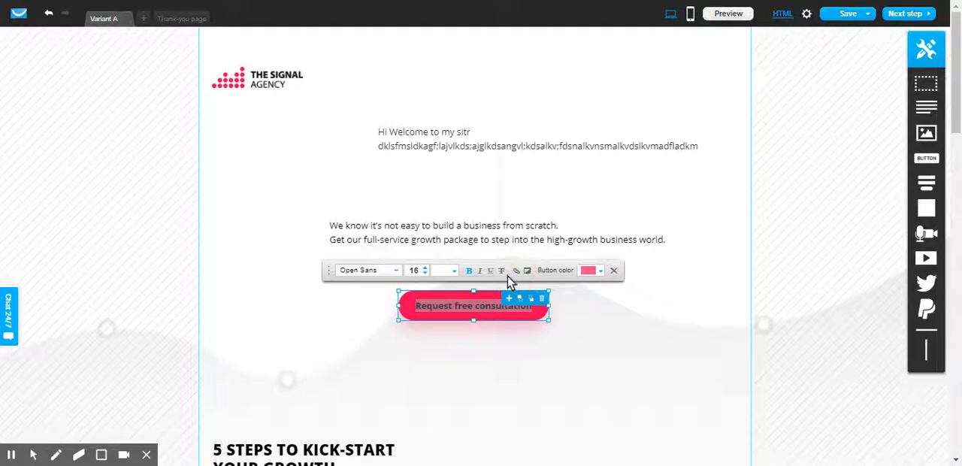
pyautogui.click(517, 270)
pyautogui.click(476, 226)
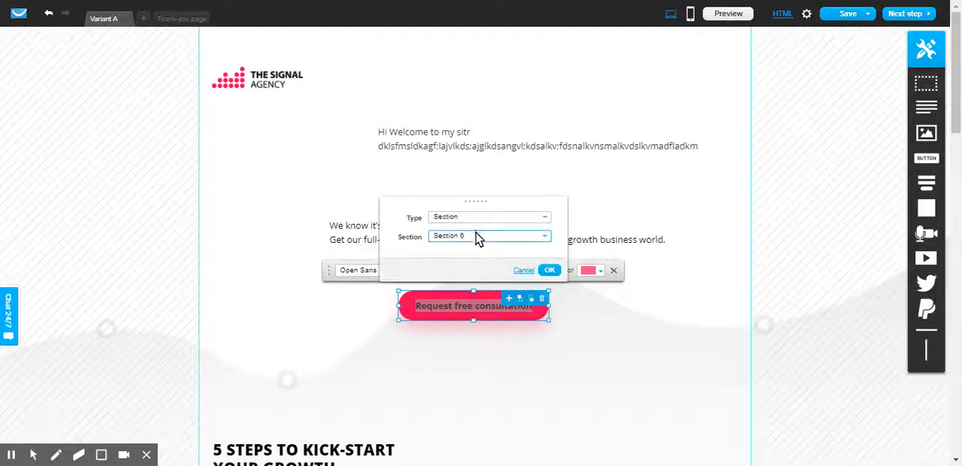
pyautogui.click(482, 225)
pyautogui.click(613, 270)
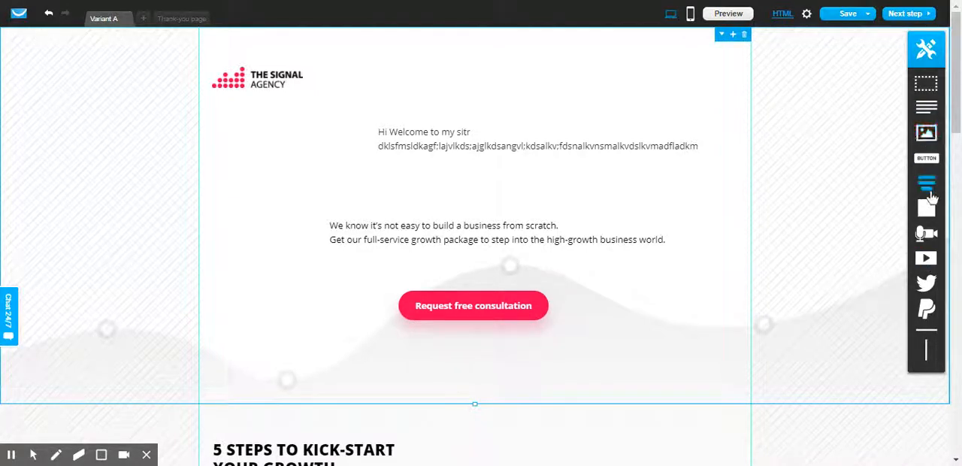
# Step: Add a button below Request free consultation and set its link type to Web address, leaving the URL blank
pyautogui.moveTo(928, 158); pyautogui.dragTo(476, 357)
pyautogui.doubleClick(477, 361)
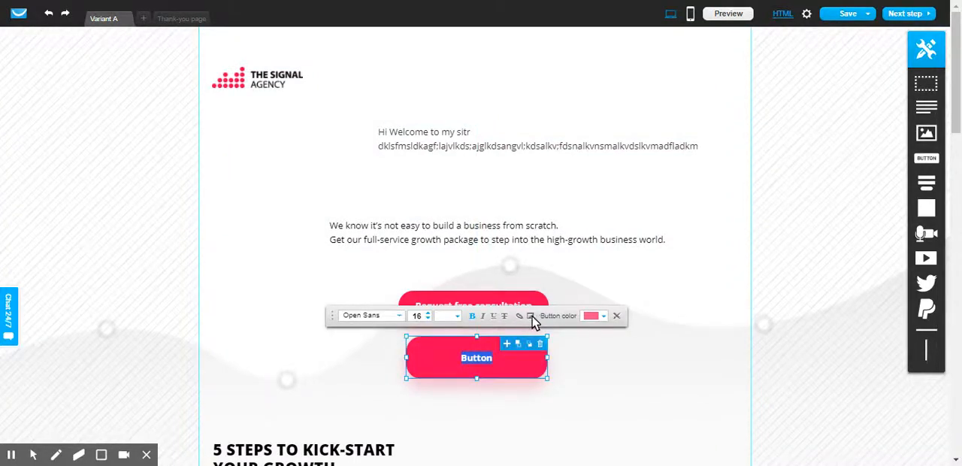
pyautogui.click(519, 316)
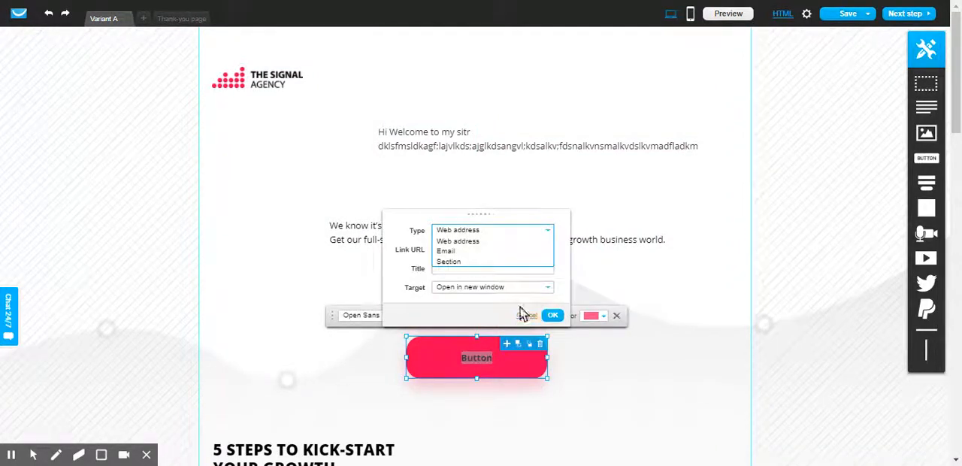
pyautogui.click(469, 239)
pyautogui.click(469, 248)
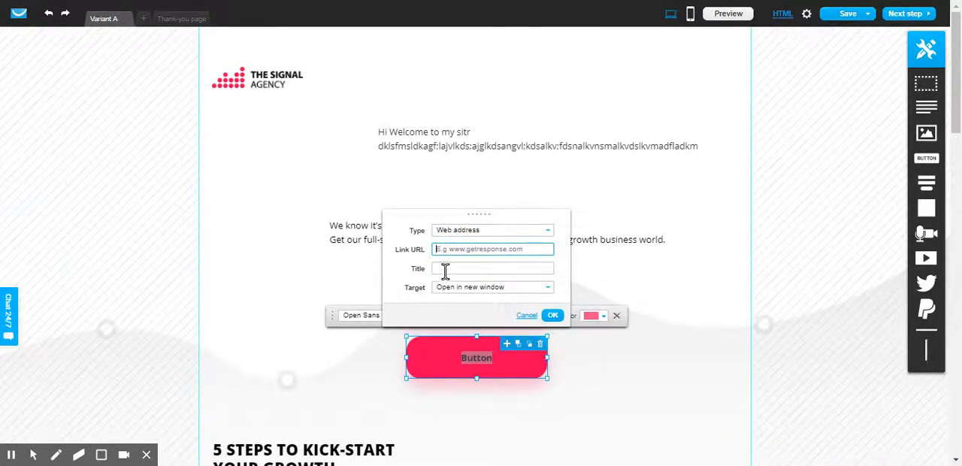
pyautogui.click(551, 315)
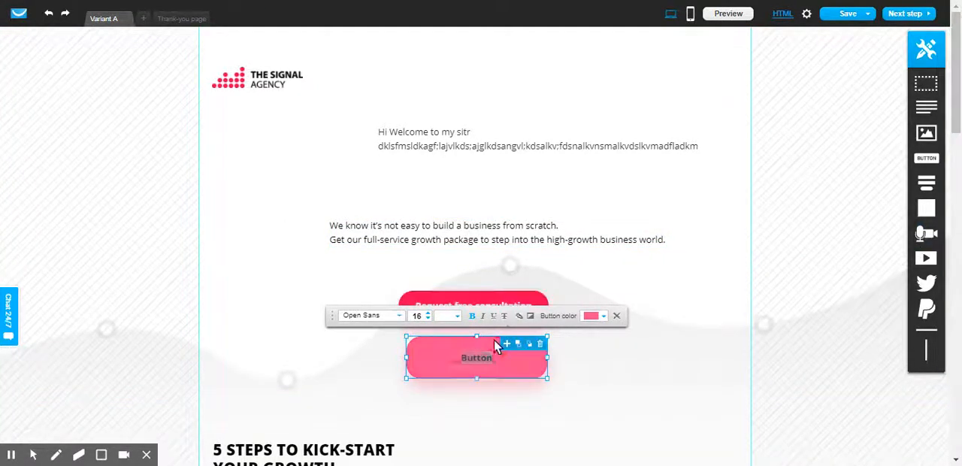
# Step: Review the link type options of the new button and close its link settings without changes
pyautogui.doubleClick(520, 359)
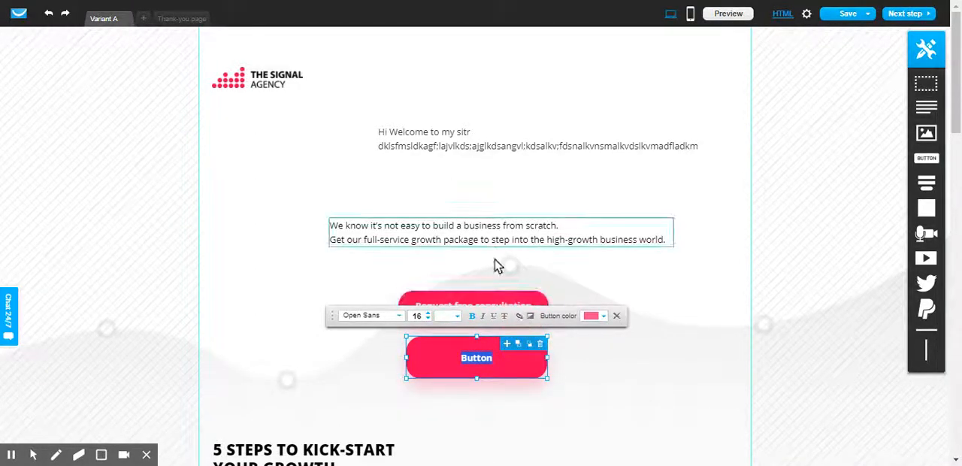
pyautogui.click(518, 316)
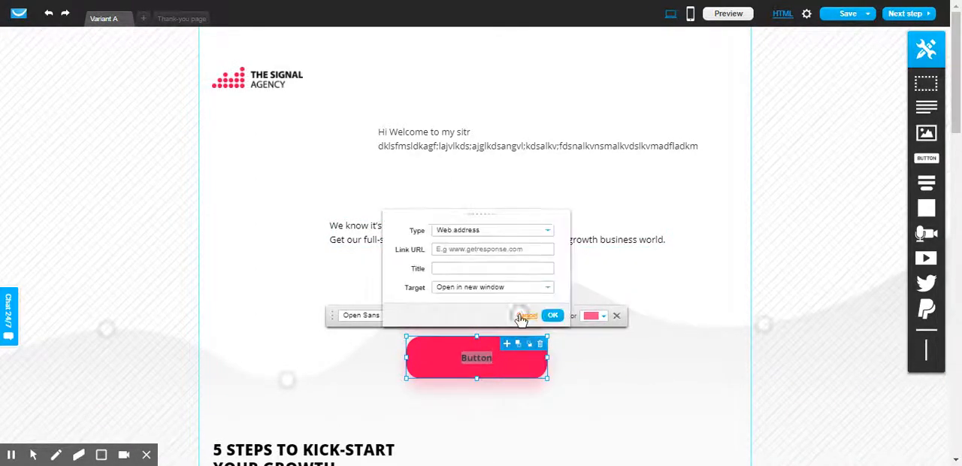
pyautogui.click(473, 231)
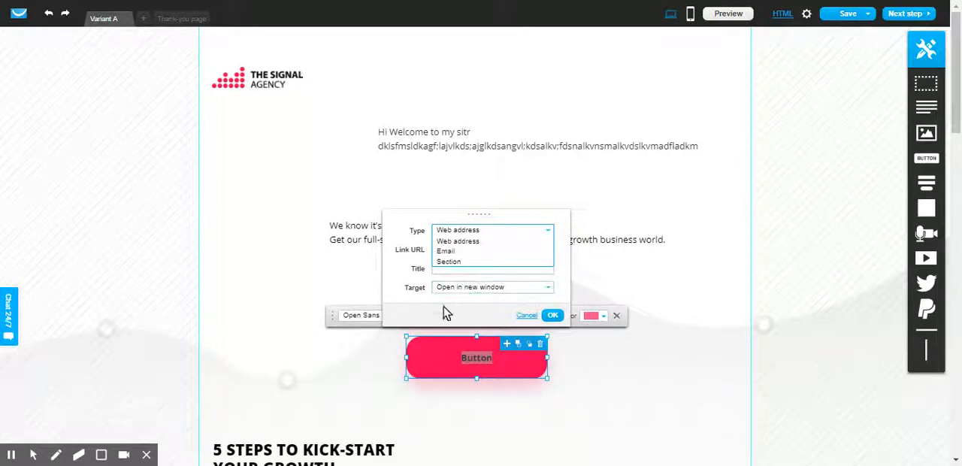
pyautogui.click(553, 314)
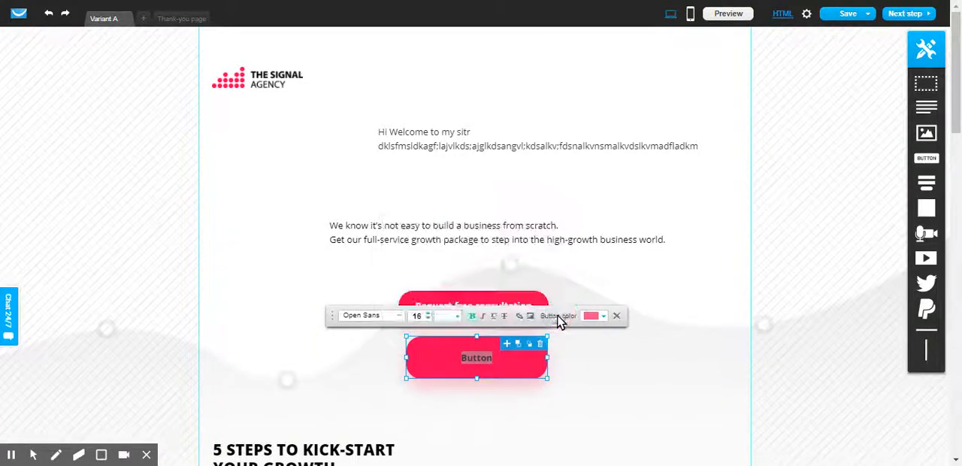
# Step: Change the new button's text to "subscribe"
pyautogui.doubleClick(475, 358)
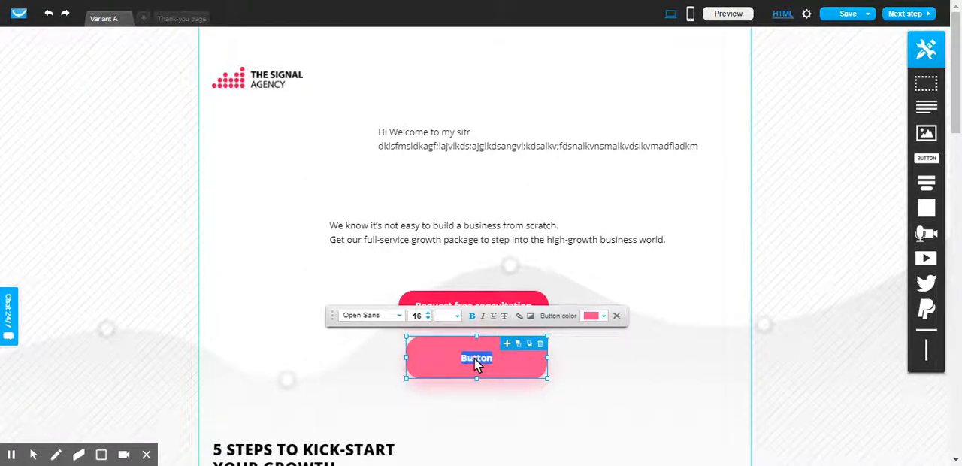
pyautogui.write('subs')
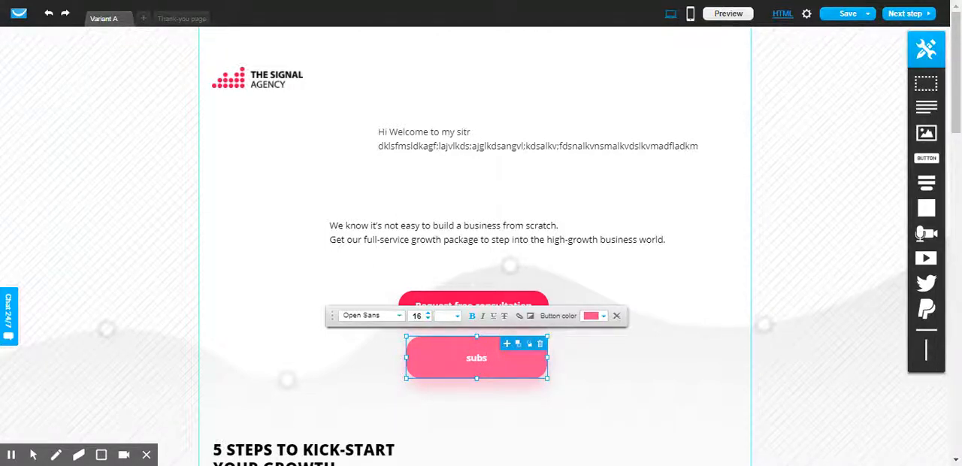
pyautogui.write('cribe')
pyautogui.press('BackSpace')
pyautogui.press('BackSpace')
pyautogui.press('BackSpace')
pyautogui.press('BackSpace')
pyautogui.press('BackSpace')
pyautogui.write('bscripbe')
pyautogui.click(711, 389)
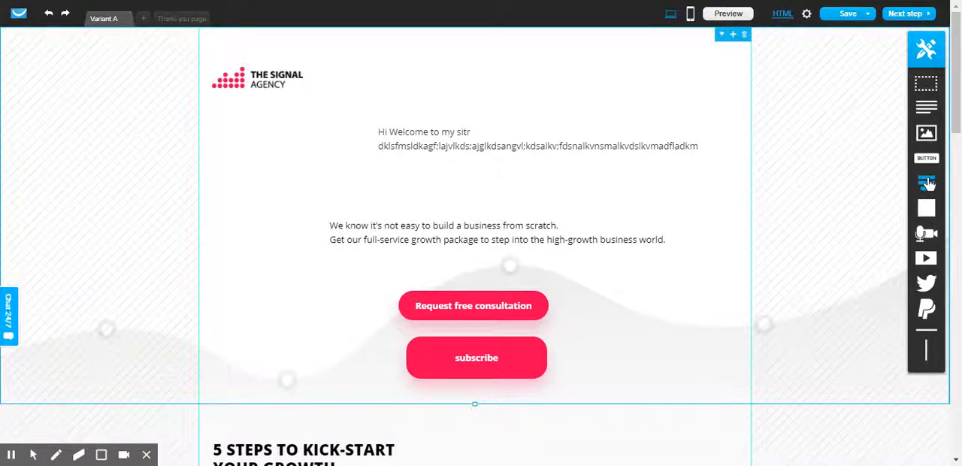
# Step: Add a sign-up form with name and email fields and move it to the top of the page beside the logo
pyautogui.moveTo(927, 183); pyautogui.dragTo(483, 195)
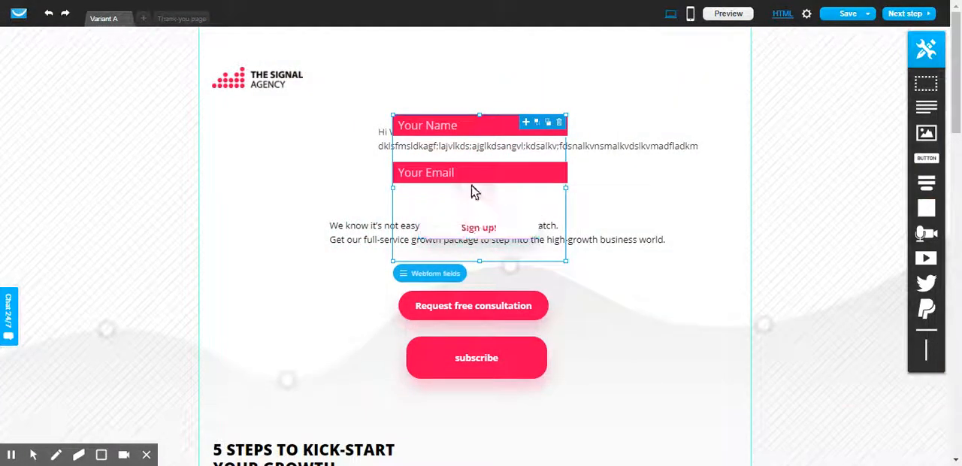
pyautogui.click(483, 230)
pyautogui.tripleClick(488, 225)
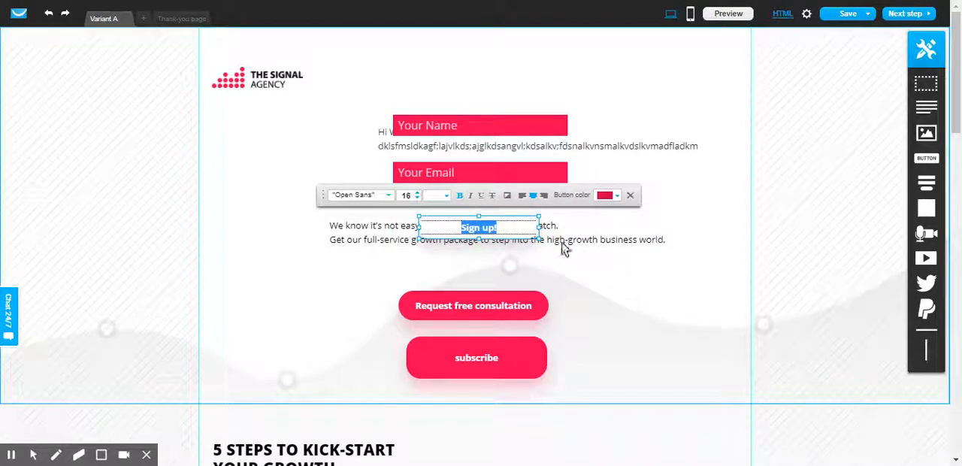
pyautogui.click(618, 280)
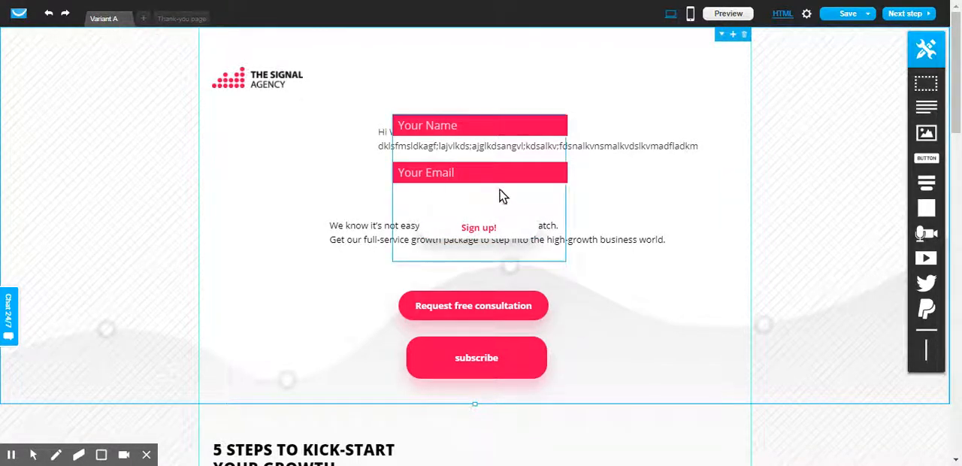
pyautogui.moveTo(497, 205); pyautogui.dragTo(505, 120)
pyautogui.click(648, 197)
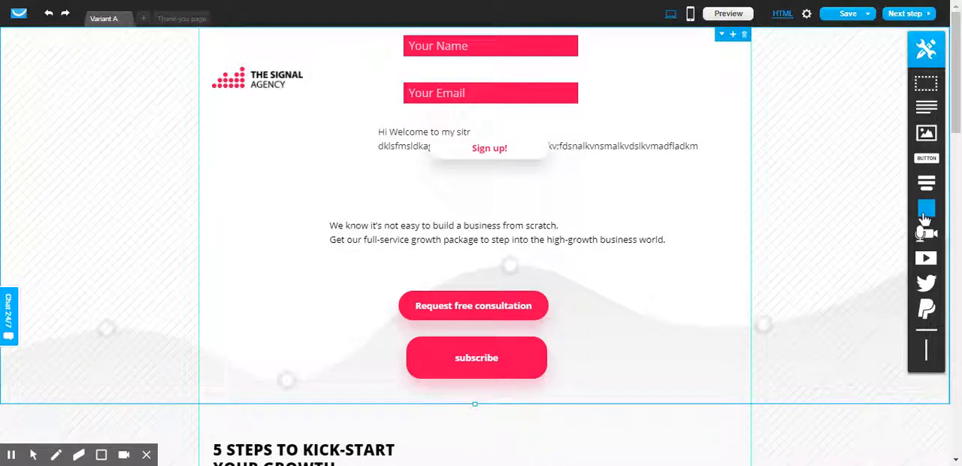
# Step: Place an empty box over the end of the intro text and add a video beneath it, beside the buttons
pyautogui.moveTo(925, 217); pyautogui.dragTo(653, 212)
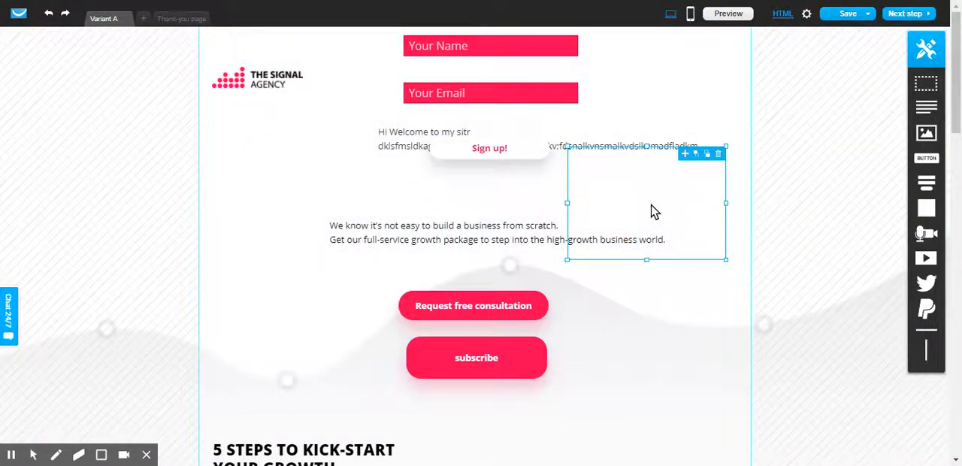
pyautogui.moveTo(931, 236)
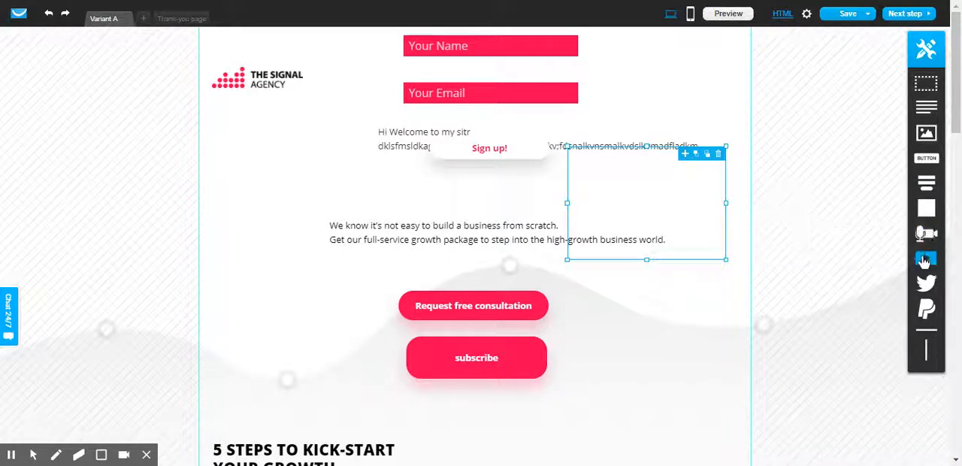
pyautogui.moveTo(925, 261); pyautogui.dragTo(637, 319)
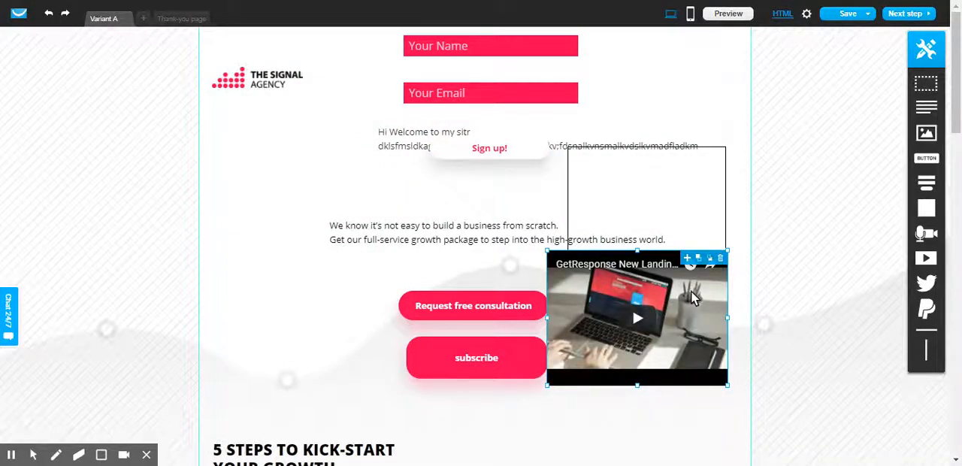
# Step: Clear the video's movie URL, try to embed it blank, and move the video down just below the empty box
pyautogui.click(692, 291)
pyautogui.moveTo(651, 228); pyautogui.dragTo(466, 224)
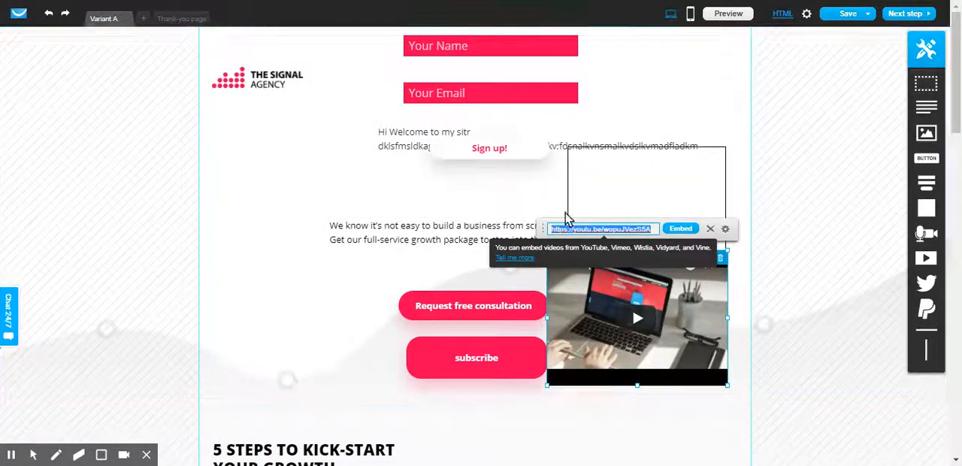
pyautogui.click(650, 228)
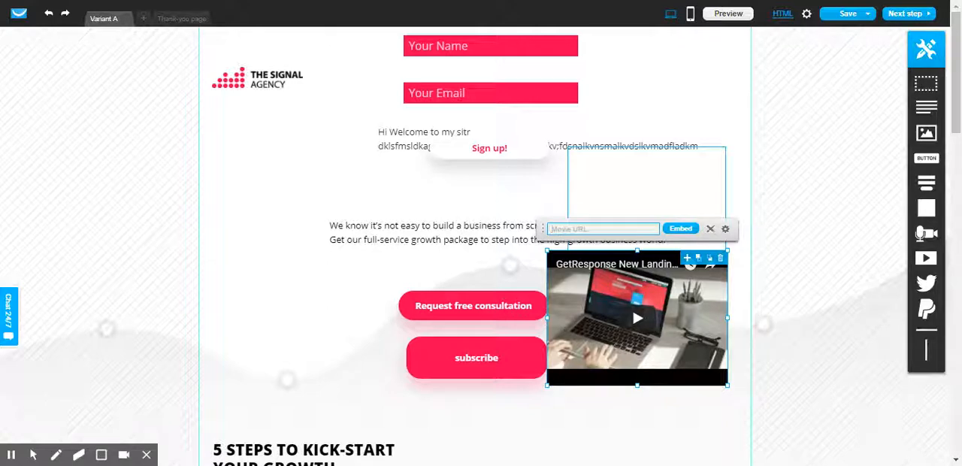
pyautogui.click(680, 227)
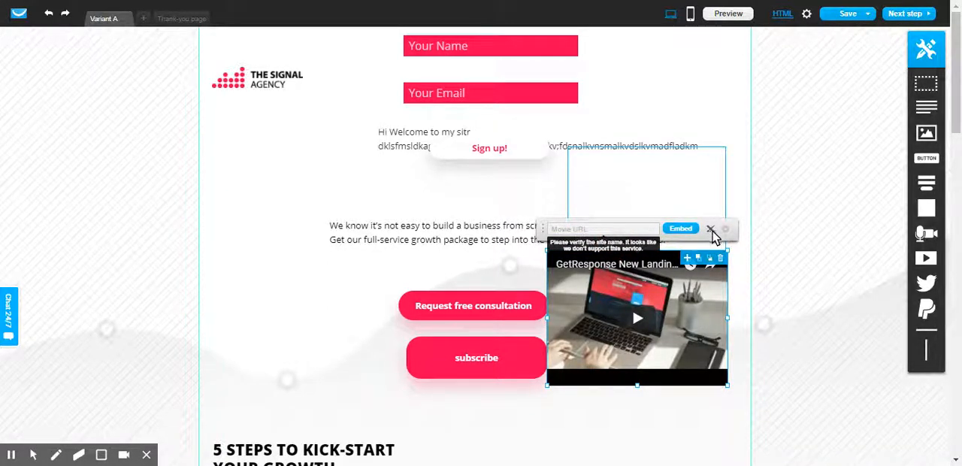
pyautogui.click(737, 285)
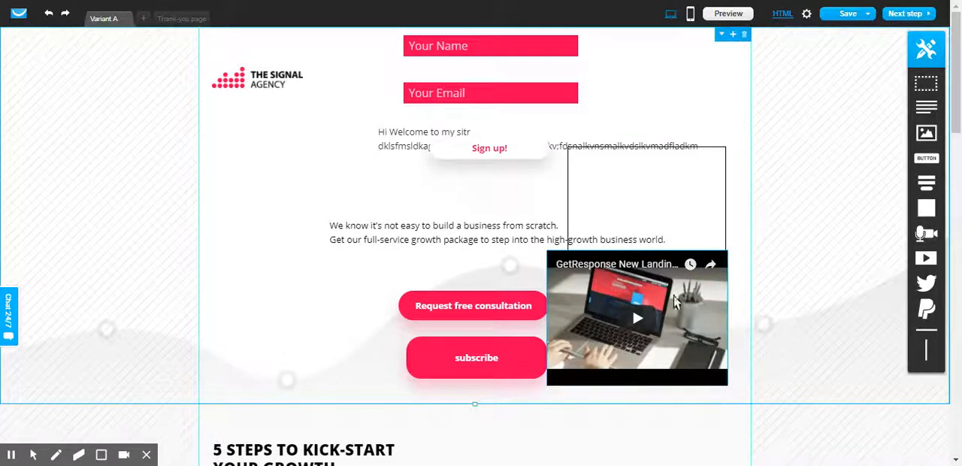
pyautogui.moveTo(637, 298); pyautogui.dragTo(645, 339)
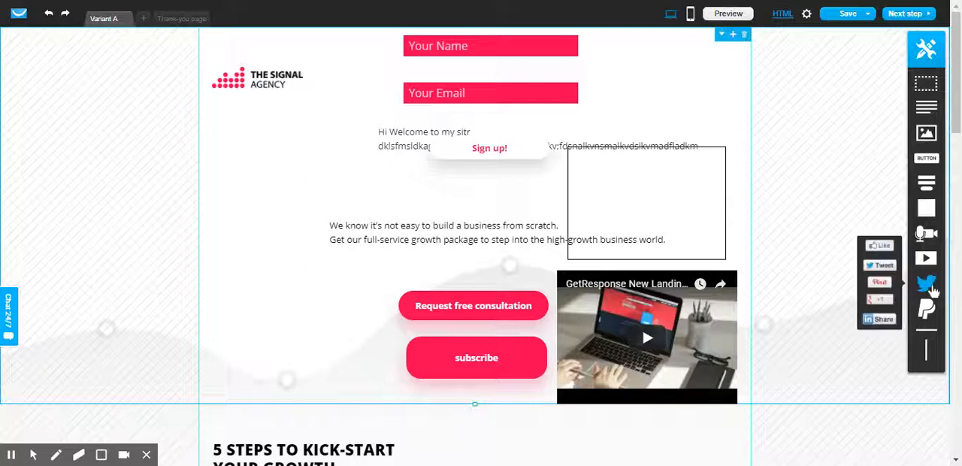
# Step: Duplicate the video and place the copy on the other side of the two buttons
pyautogui.moveTo(932, 288)
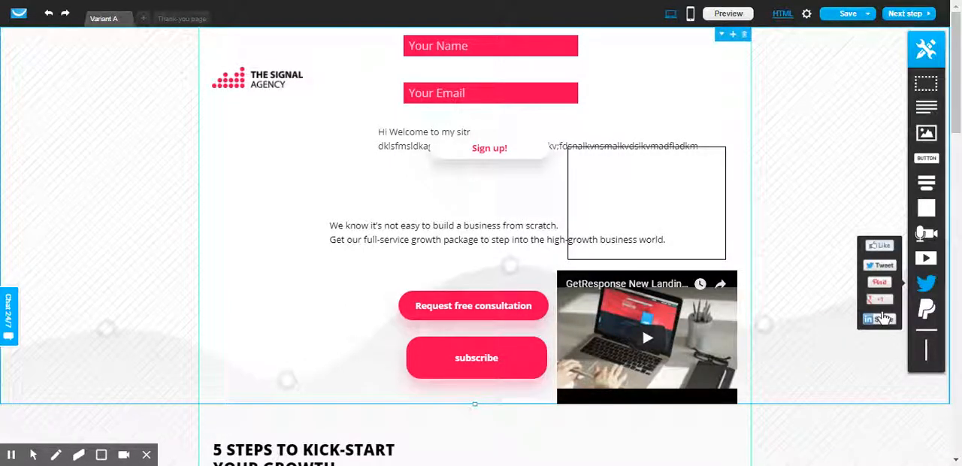
pyautogui.click(625, 342)
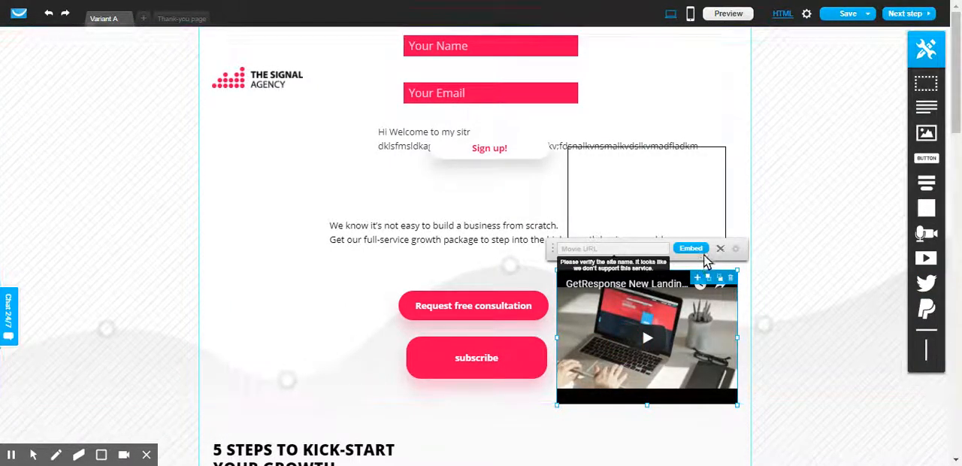
pyautogui.click(720, 280)
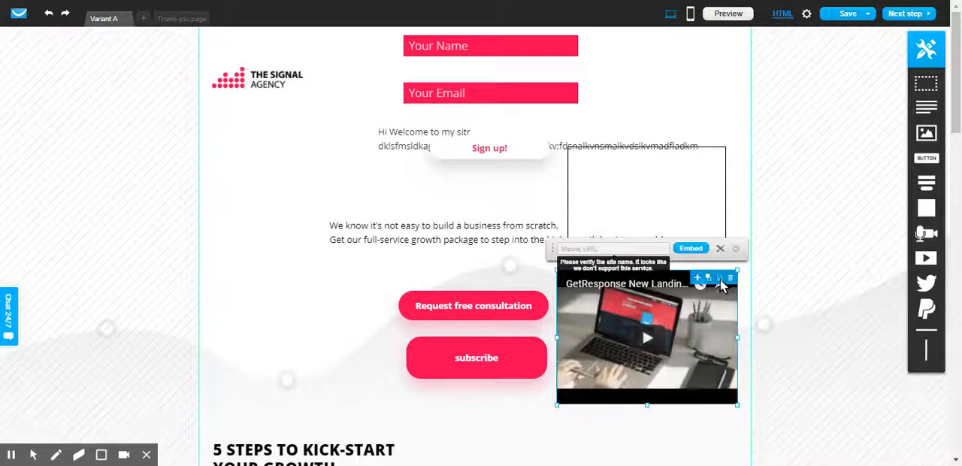
pyautogui.click(709, 279)
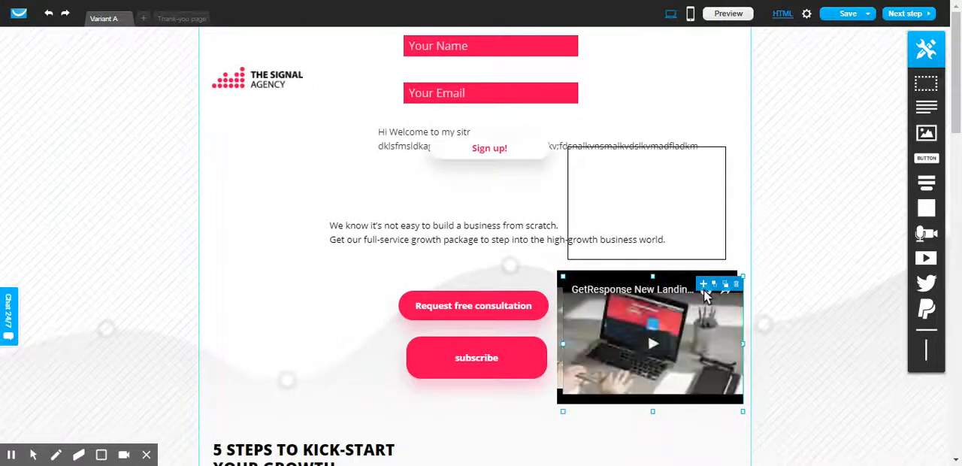
pyautogui.moveTo(637, 297); pyautogui.dragTo(320, 296)
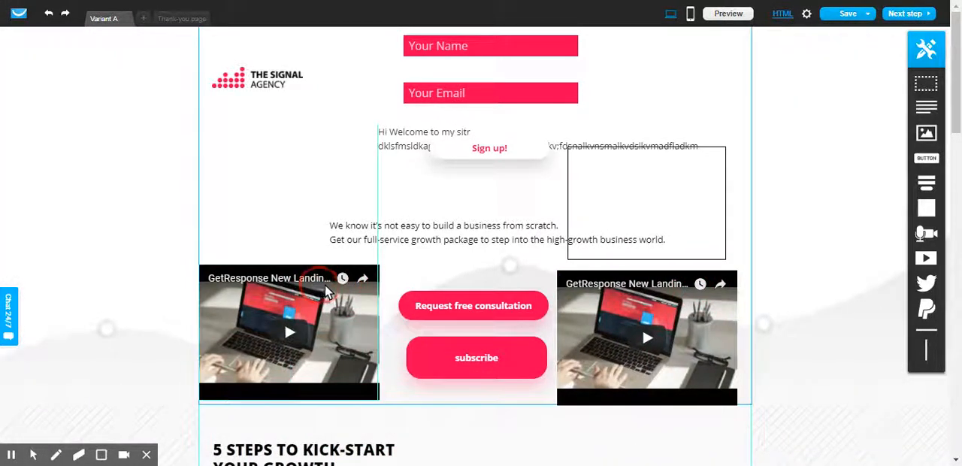
pyautogui.click(344, 279)
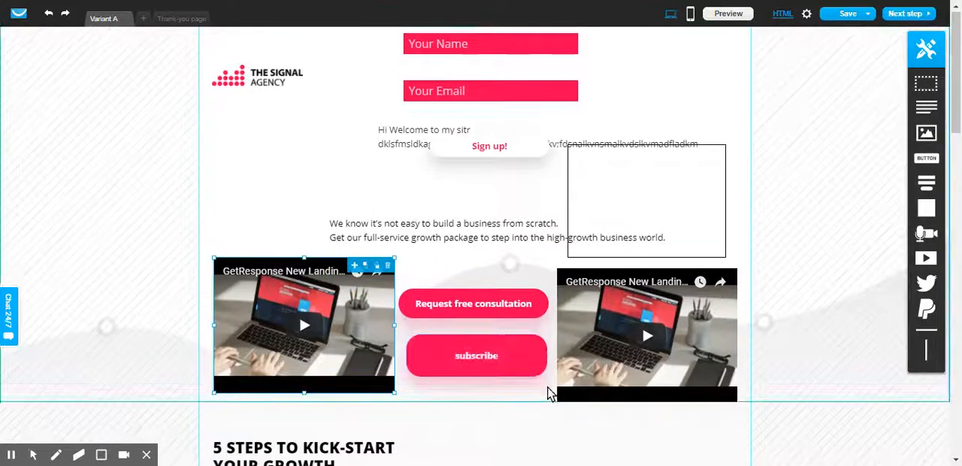
# Step: Delete the description texts under the Repeat and Measure headings in the growth steps section
pyautogui.scroll(-5, 552, 393)
pyautogui.scroll(-1, 551, 395)
pyautogui.scroll(1, 558, 352)
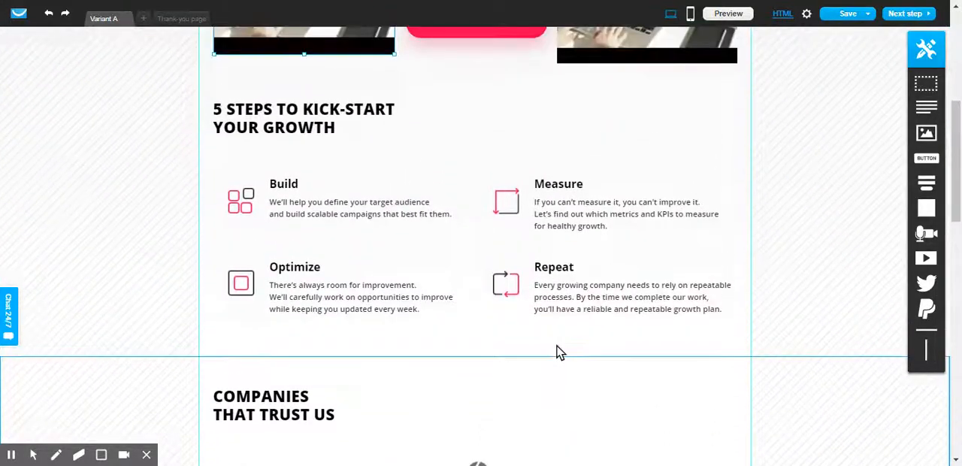
pyautogui.click(571, 297)
pyautogui.click(736, 272)
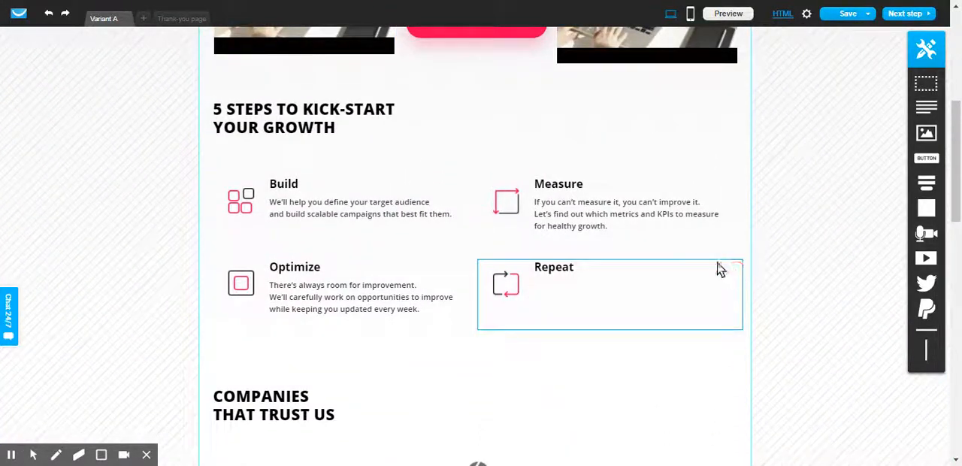
pyautogui.click(633, 228)
pyautogui.click(736, 189)
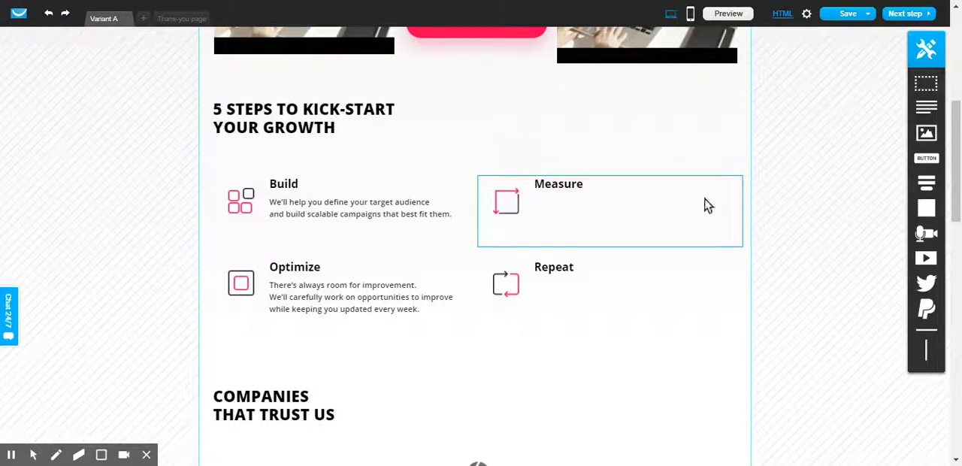
pyautogui.click(597, 226)
pyautogui.click(738, 185)
# Step: Add a Tweet button beside the Your Email field at the top of the page
pyautogui.scroll(4, 550, 193)
pyautogui.scroll(1, 549, 193)
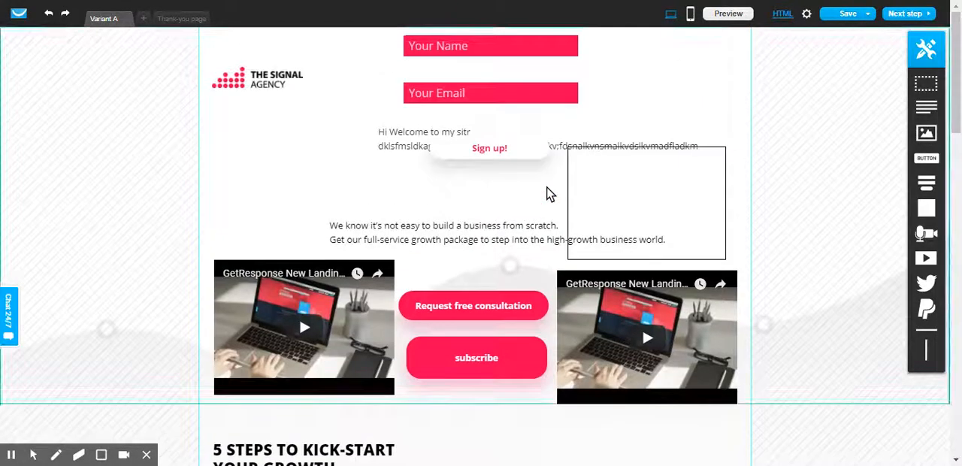
pyautogui.moveTo(930, 287)
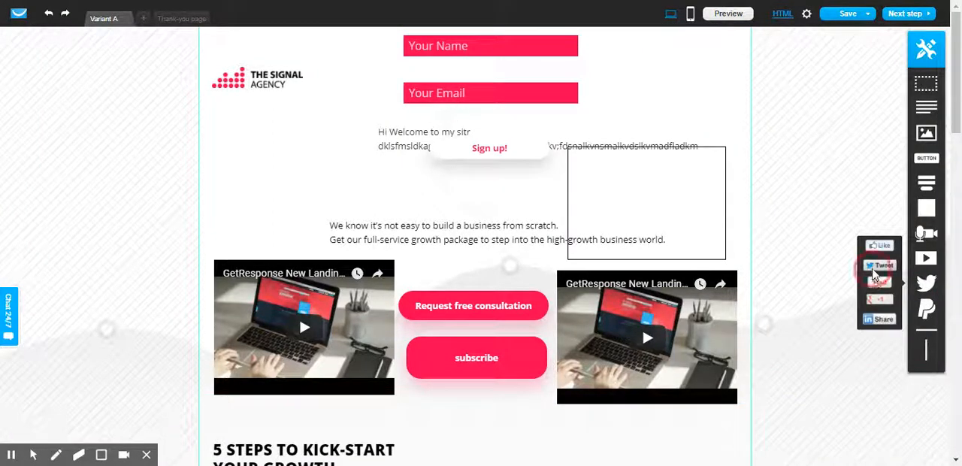
pyautogui.moveTo(879, 265); pyautogui.dragTo(637, 94)
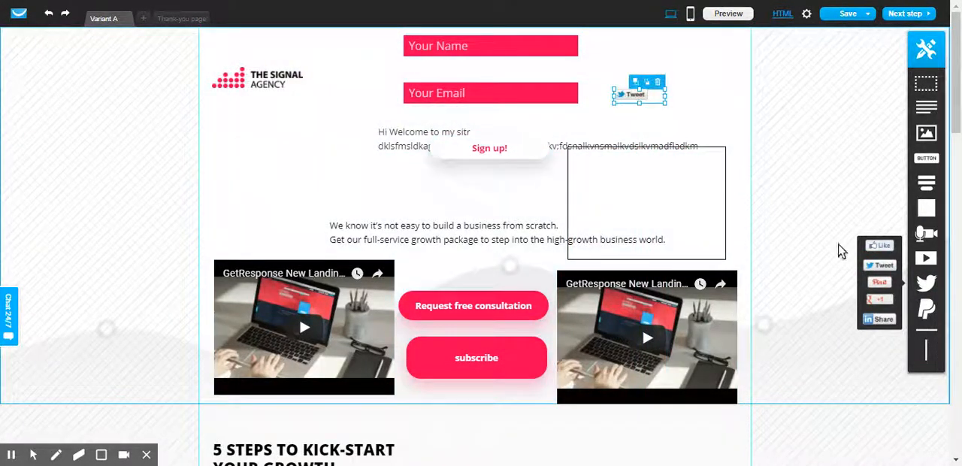
# Step: Add Pinterest and Google +1 buttons below the Tweet button, and Facebook Like and LinkedIn Share buttons above it
pyautogui.moveTo(880, 282); pyautogui.dragTo(640, 116)
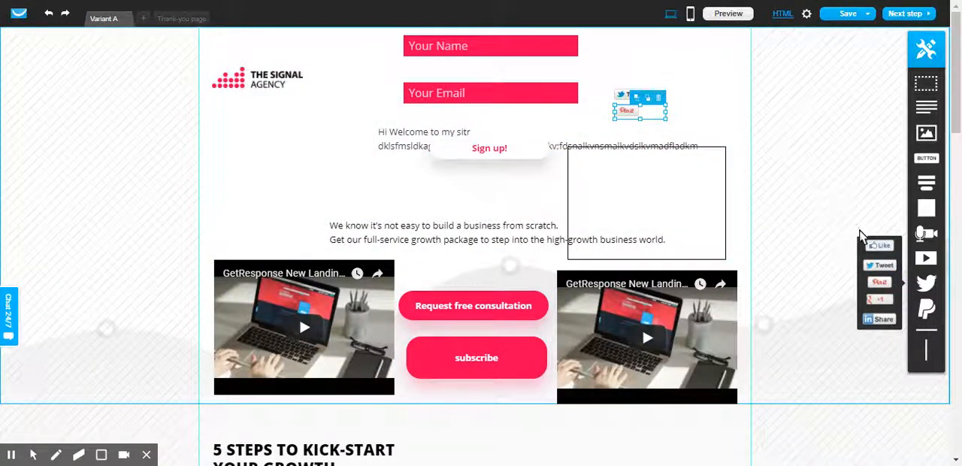
pyautogui.moveTo(880, 299); pyautogui.dragTo(633, 131)
pyautogui.moveTo(875, 248); pyautogui.dragTo(635, 79)
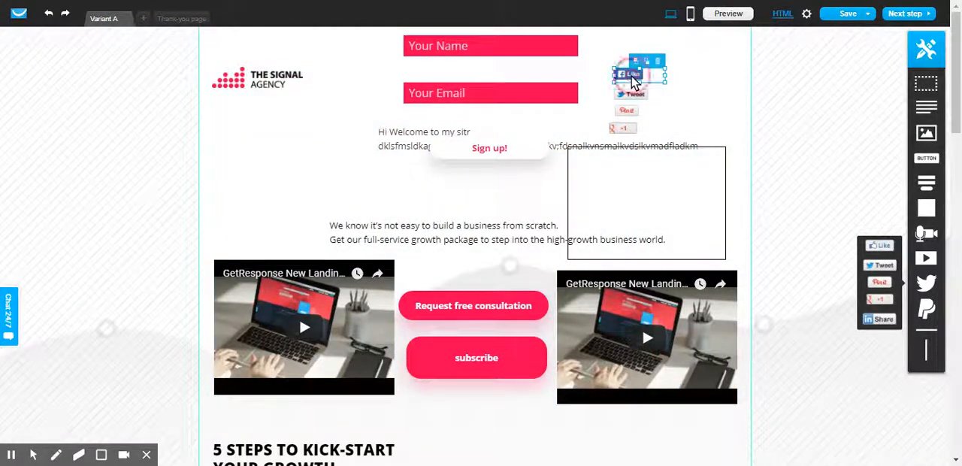
pyautogui.click(709, 109)
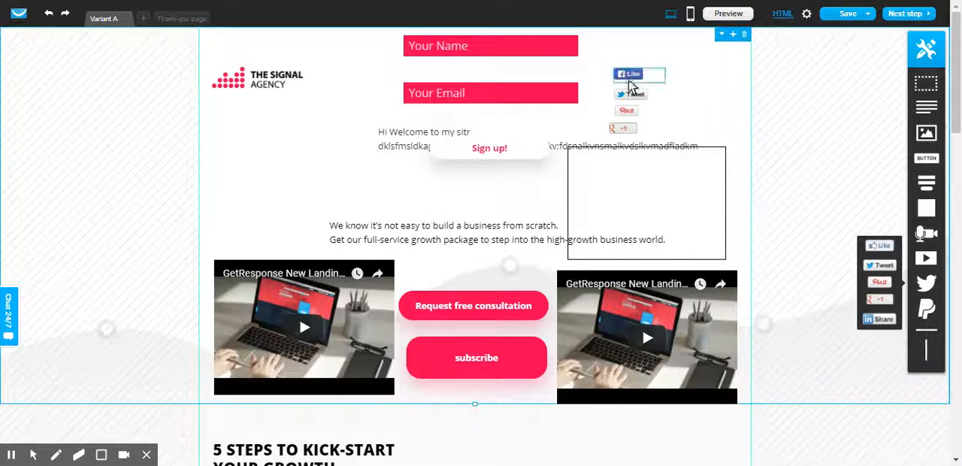
pyautogui.click(630, 76)
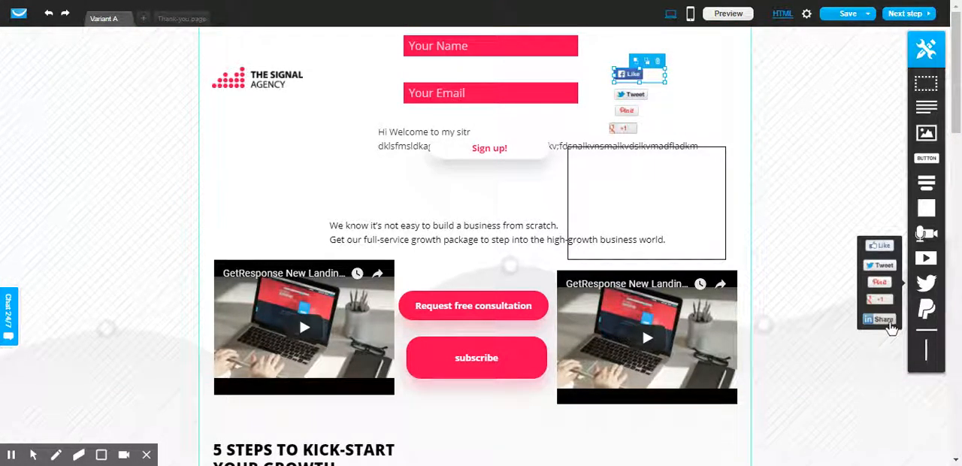
pyautogui.moveTo(891, 327); pyautogui.dragTo(638, 64)
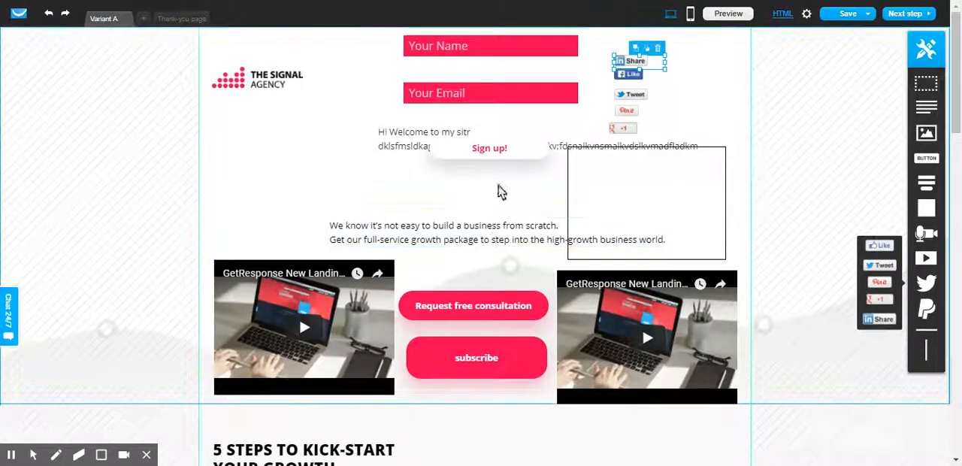
# Step: View the Thank-you page, return to Variant A, and look through its sections down to the package details
pyautogui.click(178, 19)
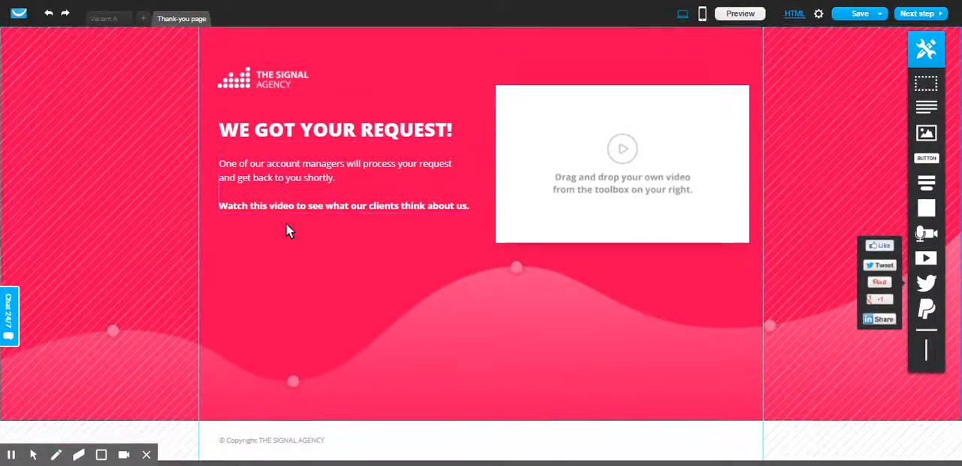
pyautogui.click(105, 19)
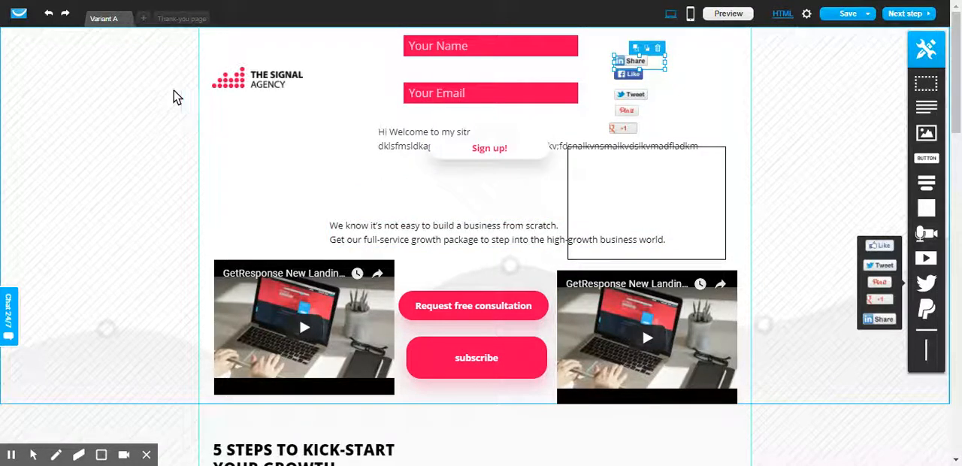
pyautogui.click(179, 20)
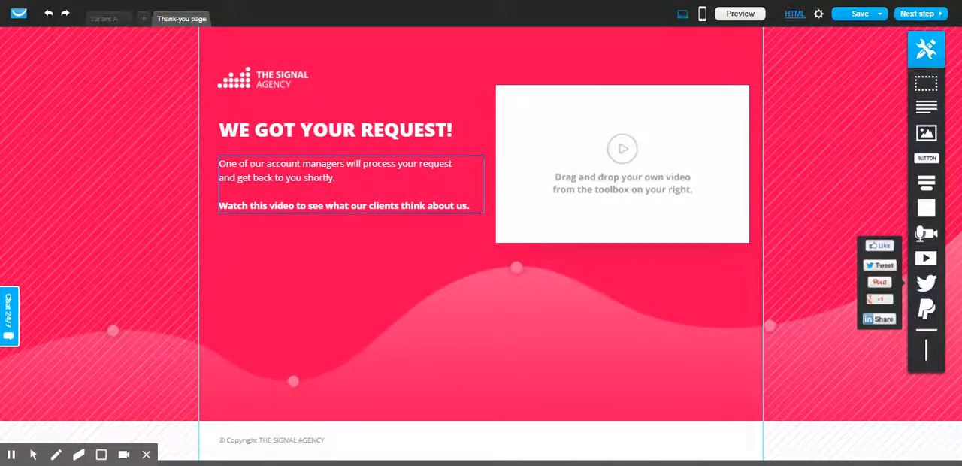
pyautogui.click(117, 18)
pyautogui.scroll(-6, 457, 251)
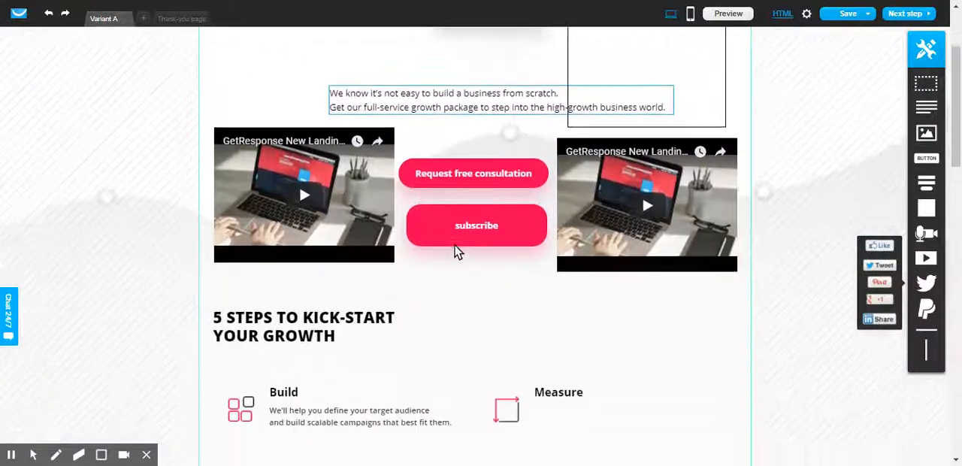
pyautogui.scroll(-10, 457, 251)
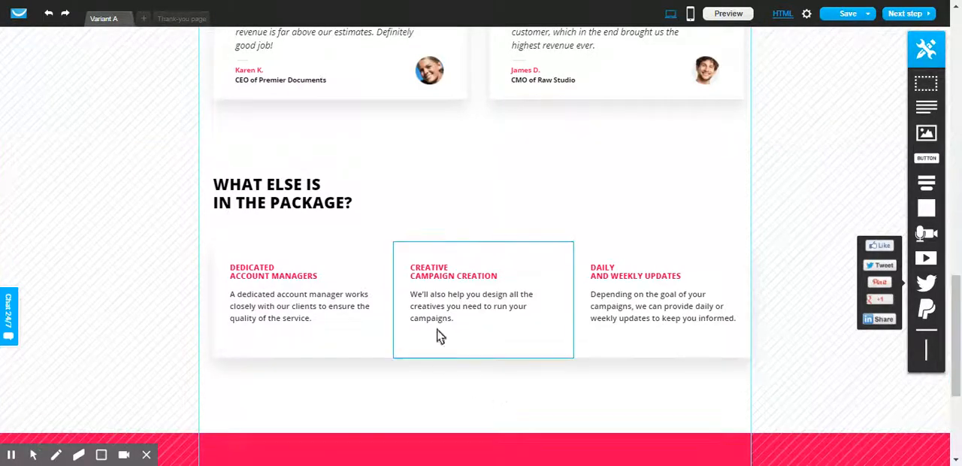
pyautogui.scroll(6, 463, 232)
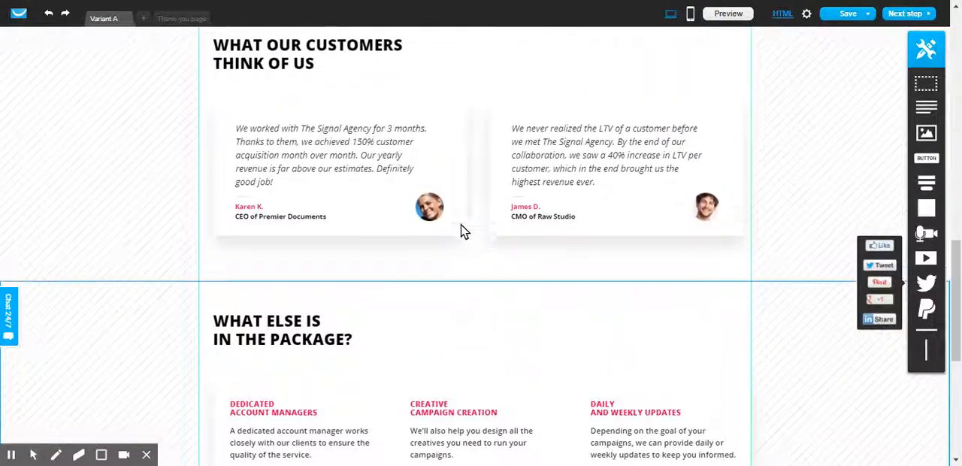
pyautogui.scroll(6, 463, 231)
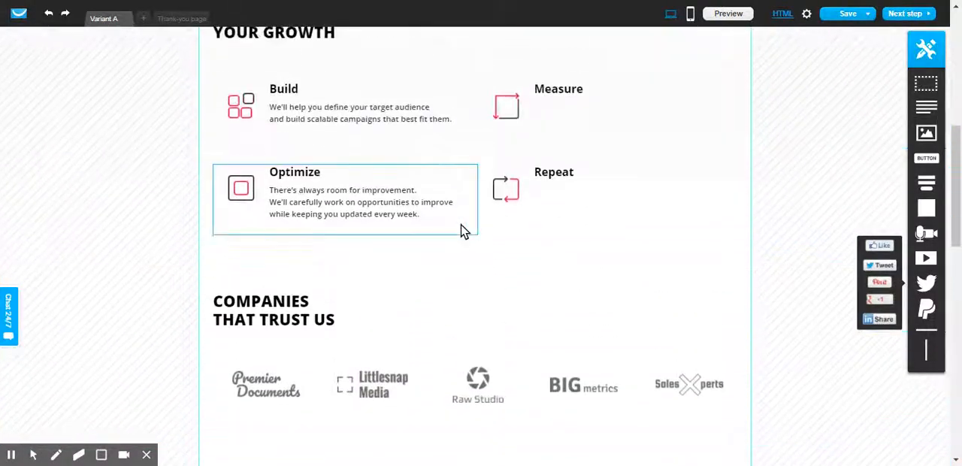
pyautogui.scroll(3, 463, 232)
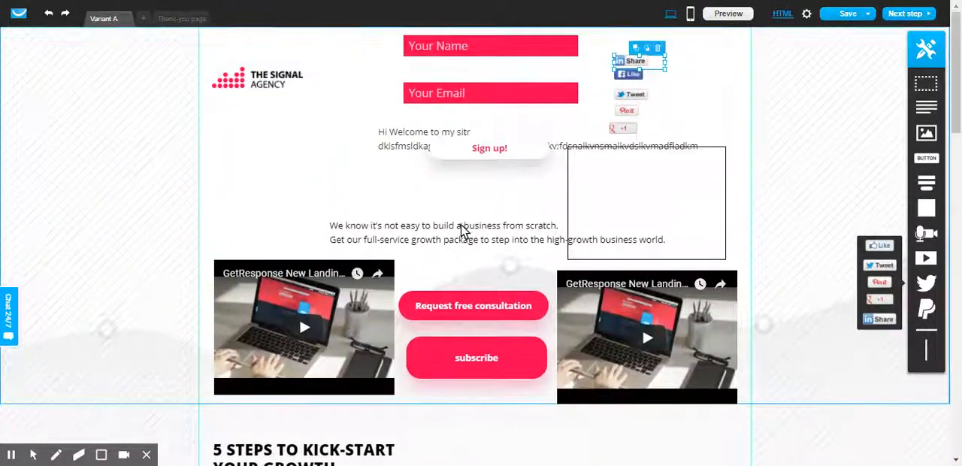
# Step: Move the sign-up web form up so that its Sign up! button sits above the welcome text
pyautogui.click(483, 124)
pyautogui.moveTo(483, 122); pyautogui.dragTo(463, 60)
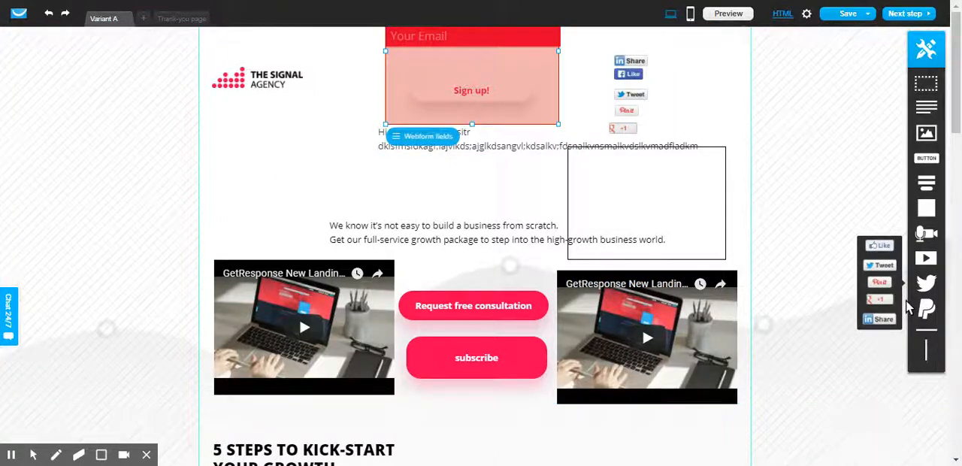
pyautogui.moveTo(930, 320)
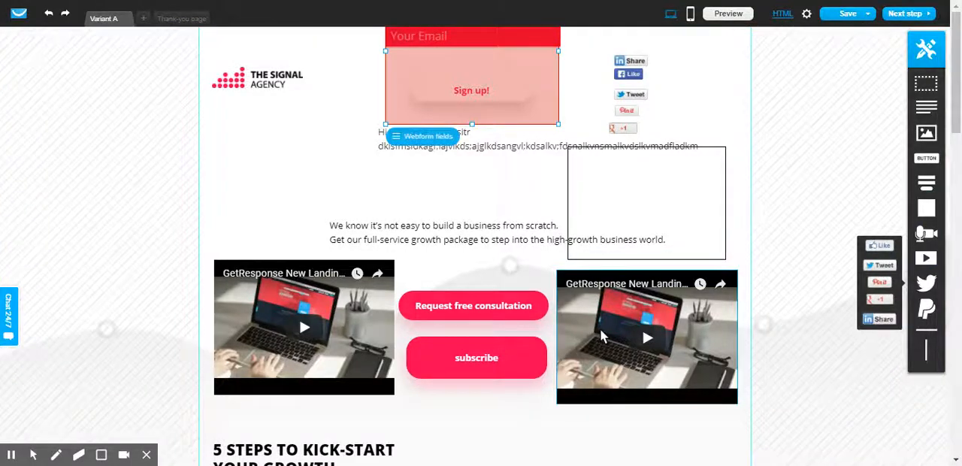
pyautogui.scroll(-1, 447, 260)
pyautogui.scroll(1, 447, 260)
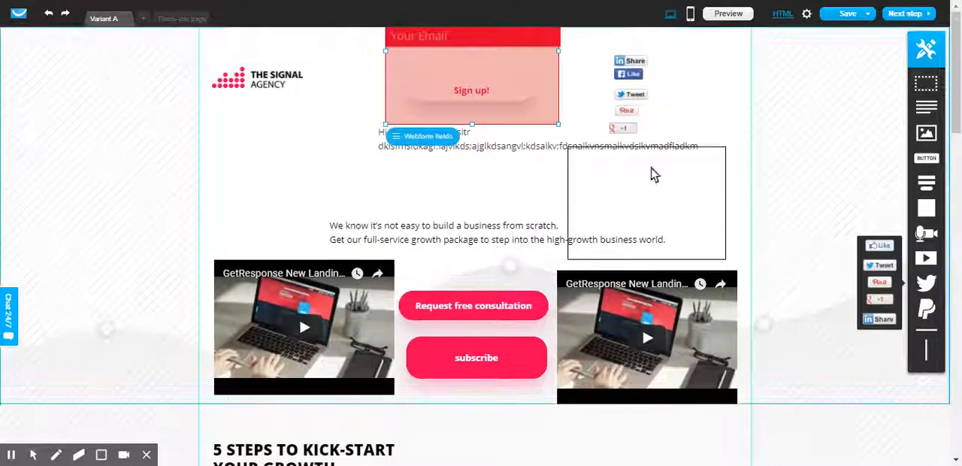
# Step: Preview the landing page, try its Sign up! button and the first video's playback, and switch to the Thank-you page
pyautogui.click(739, 13)
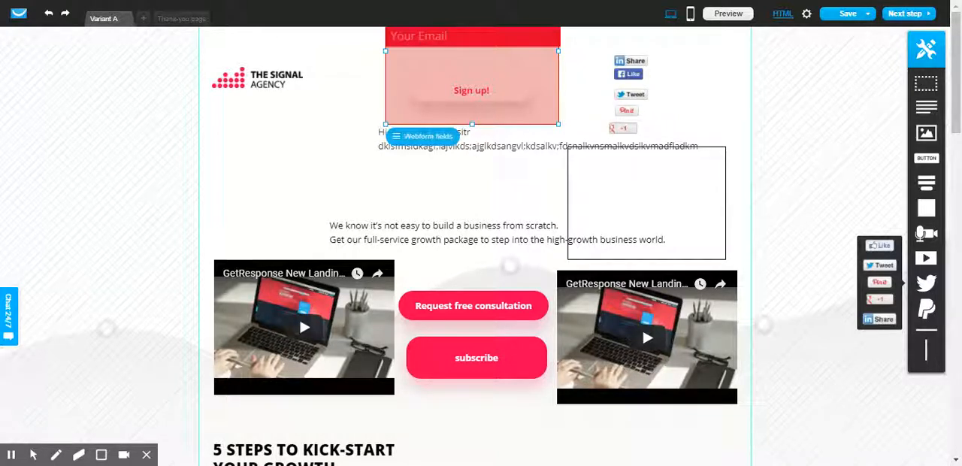
pyautogui.hotkey('ctrl', 'Tab')
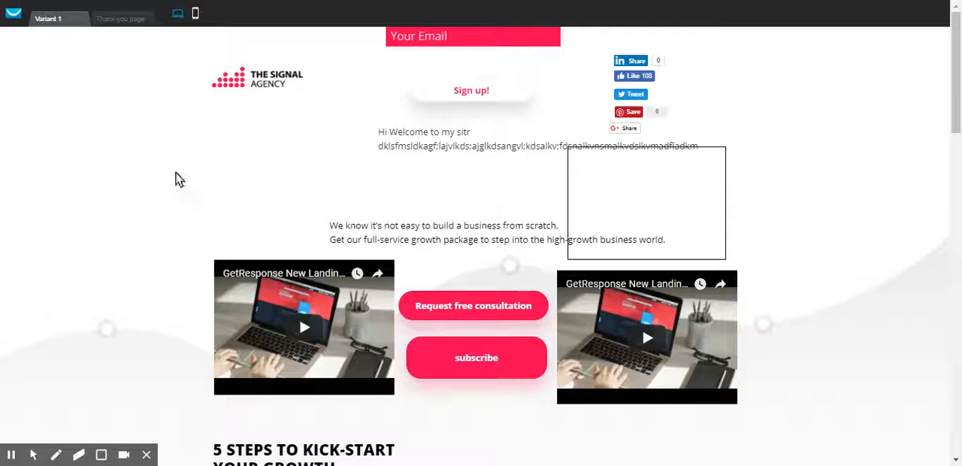
pyautogui.click(468, 92)
pyautogui.click(302, 328)
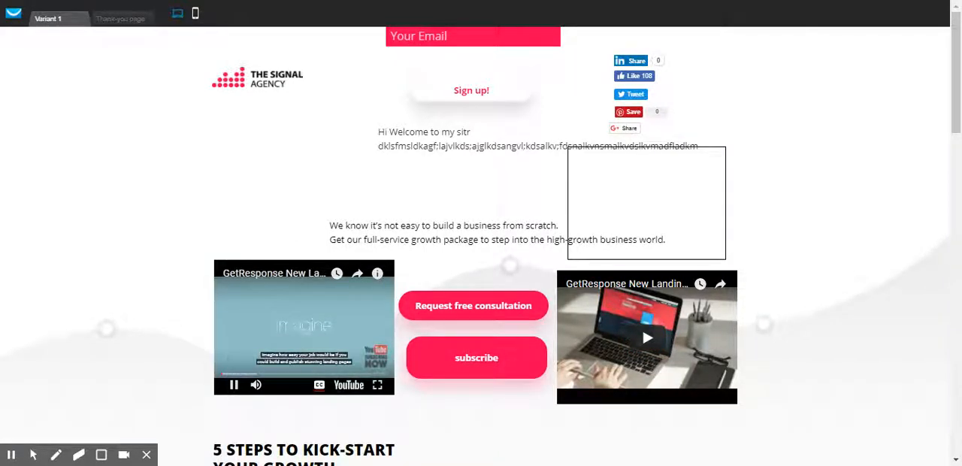
pyautogui.click(233, 384)
pyautogui.click(117, 19)
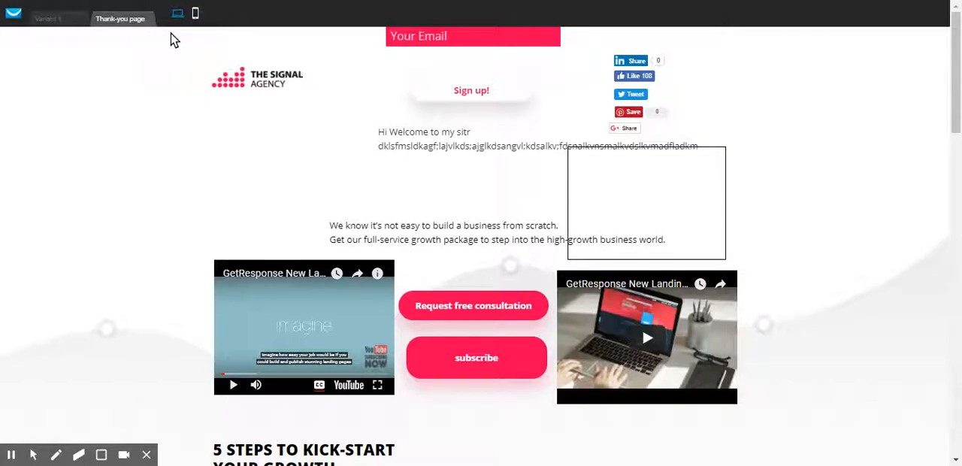